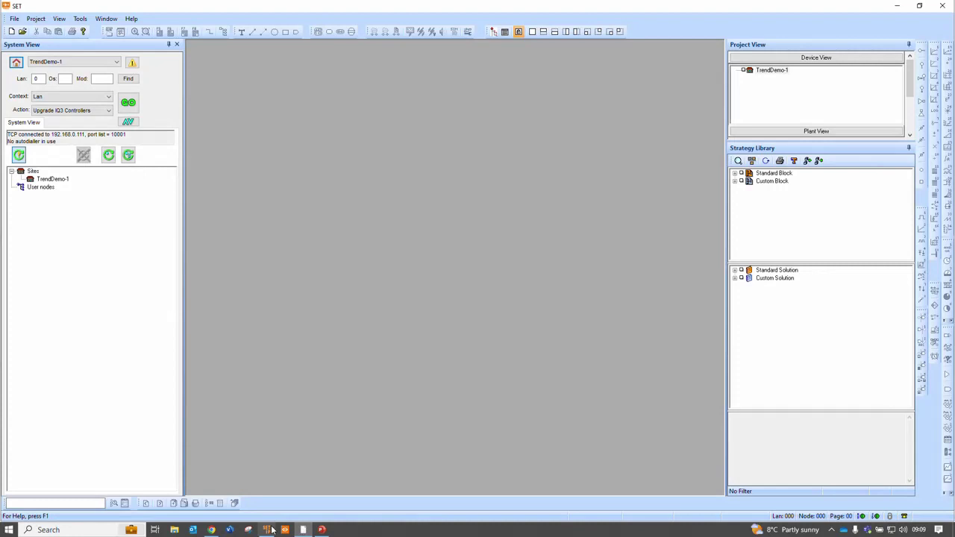
Compare IQ5_No_1 and IQ5_No_2 details in ipTool, then open IQ5_No_2's web page at 192.168.0.201
{"action": "left_click", "coordinate": [266, 529]}
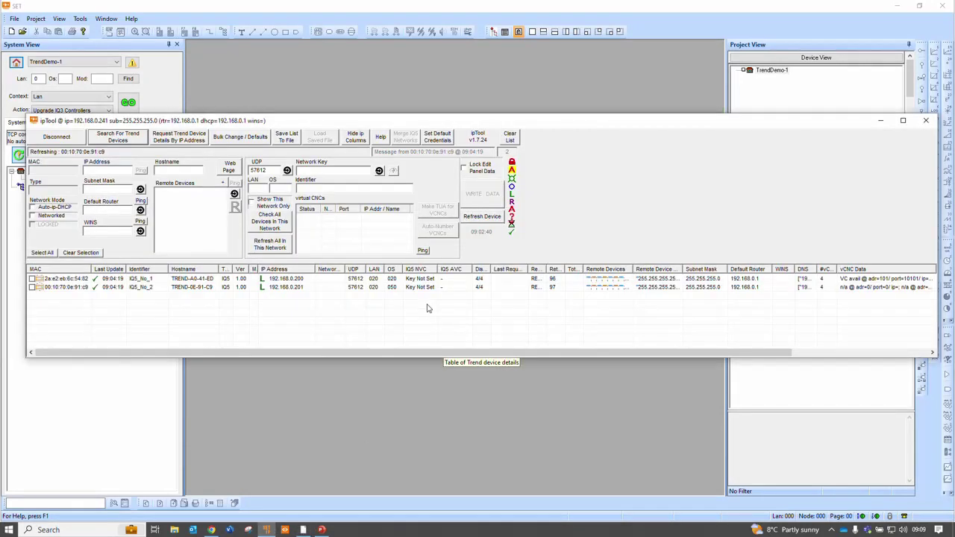
{"action": "left_click", "coordinate": [425, 278]}
{"action": "key", "text": "Down"}
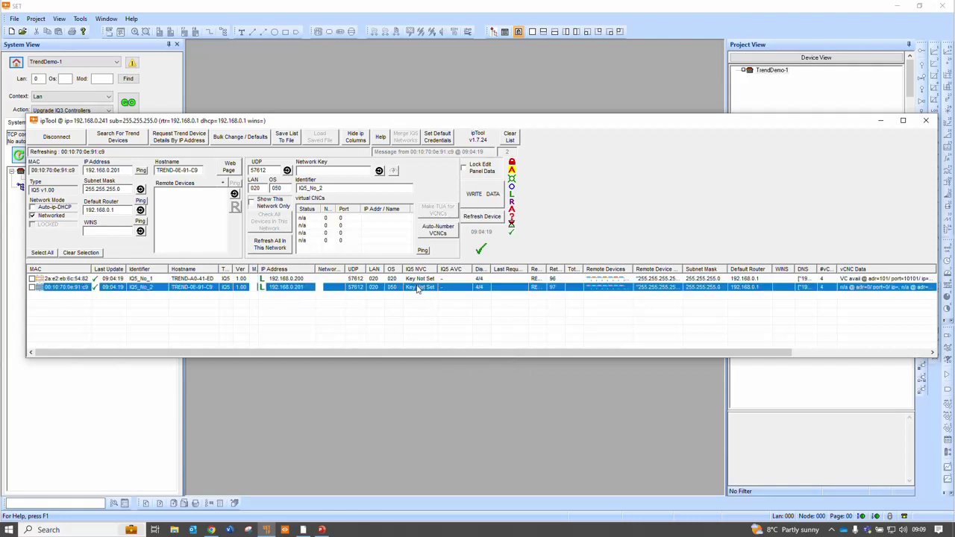
{"action": "left_click", "coordinate": [419, 279]}
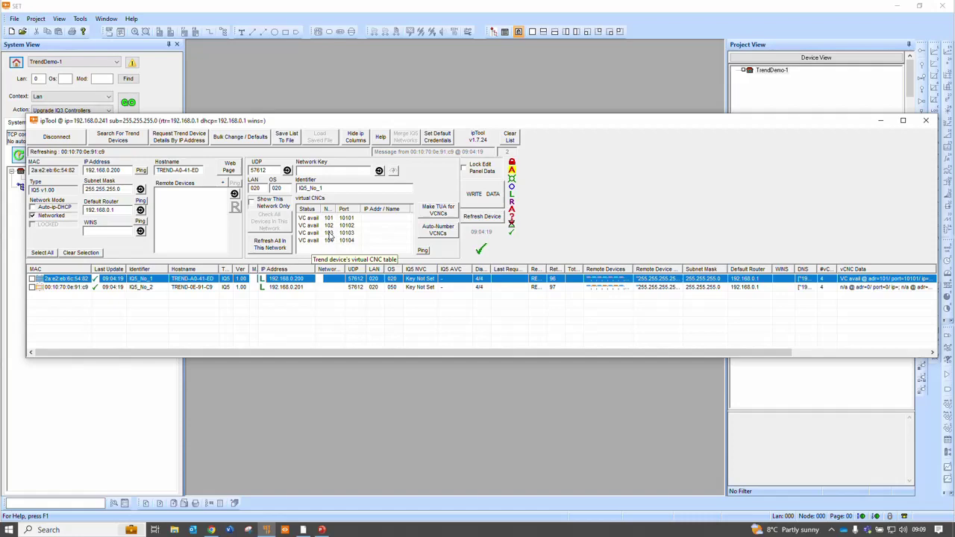
{"action": "double_click", "coordinate": [288, 286]}
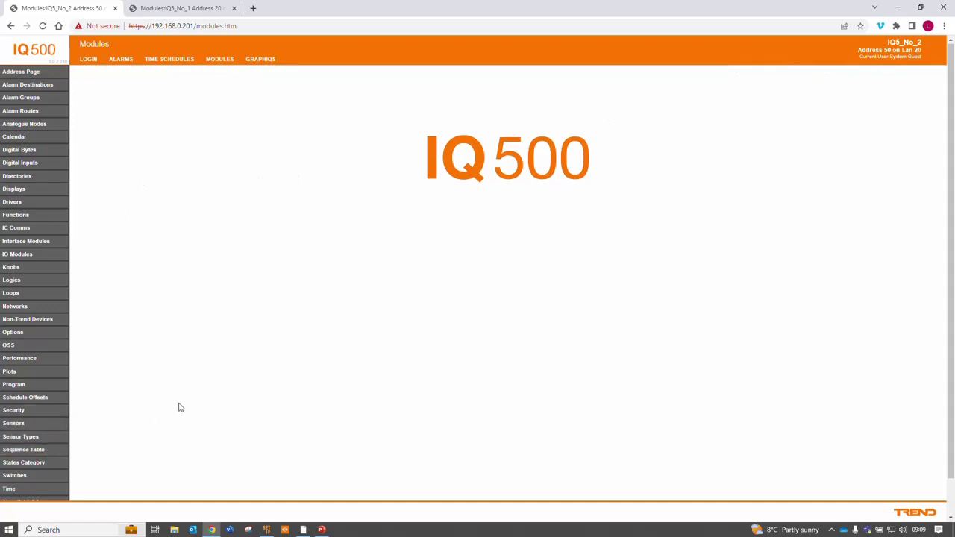
Check that IQ5_No_2's Local Users page is empty, return to MODULES, and minimise Chrome
{"action": "scroll", "coordinate": [164, 415], "scroll_direction": "down", "scroll_amount": 1}
{"action": "left_click", "coordinate": [27, 482]}
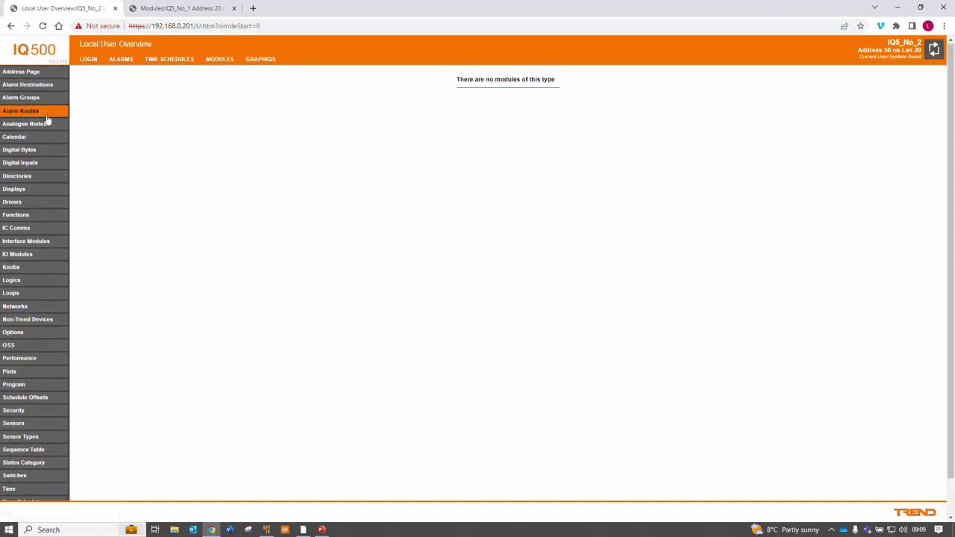
{"action": "left_click", "coordinate": [221, 60]}
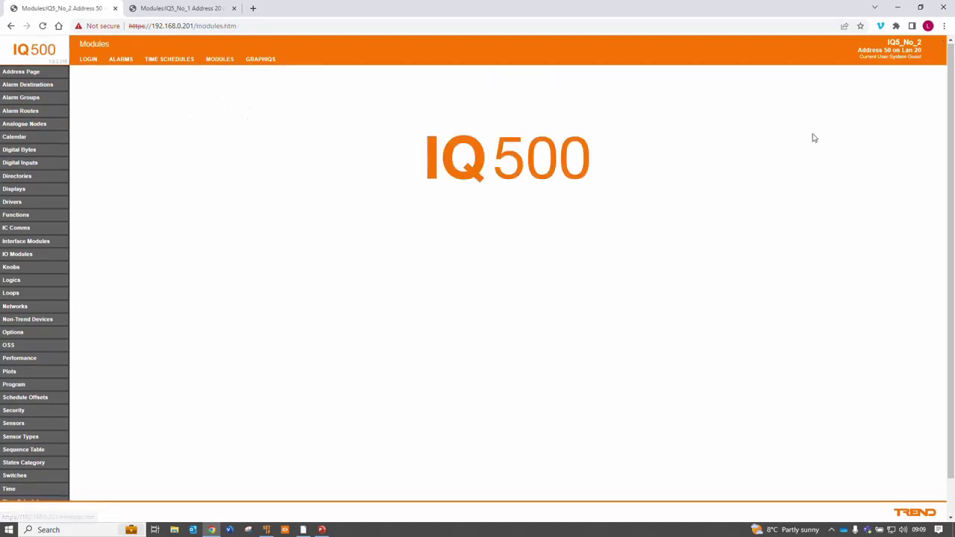
{"action": "left_click", "coordinate": [900, 9]}
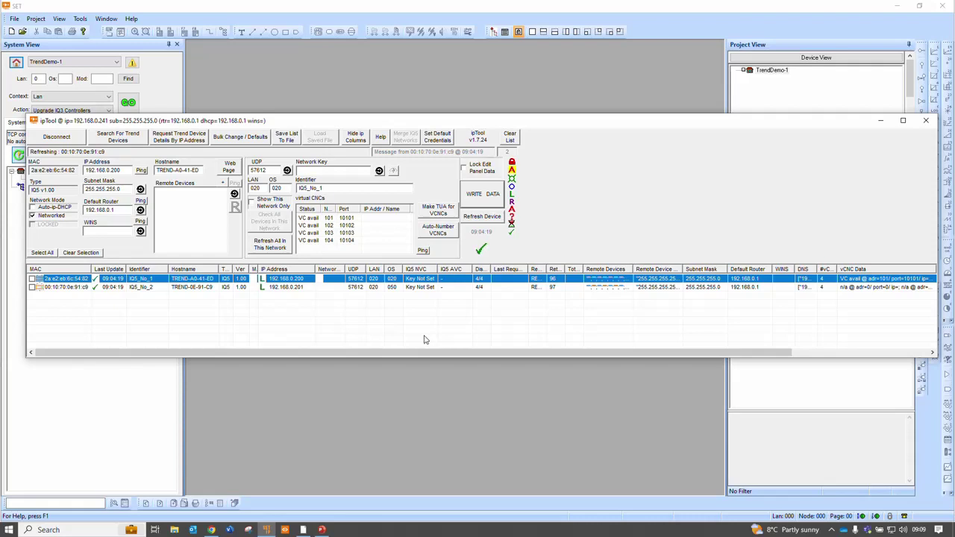
{"action": "left_click", "coordinate": [329, 170]}
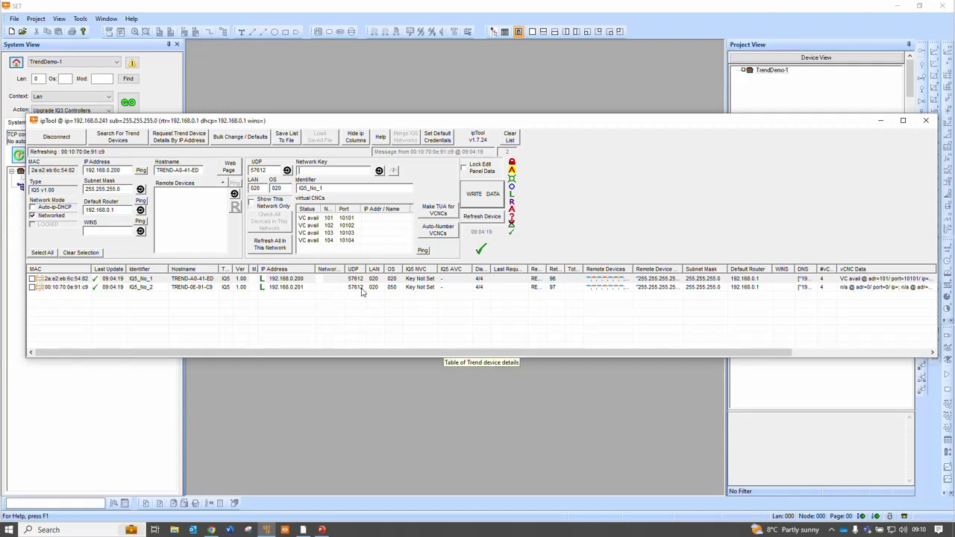
{"action": "left_click", "coordinate": [355, 283]}
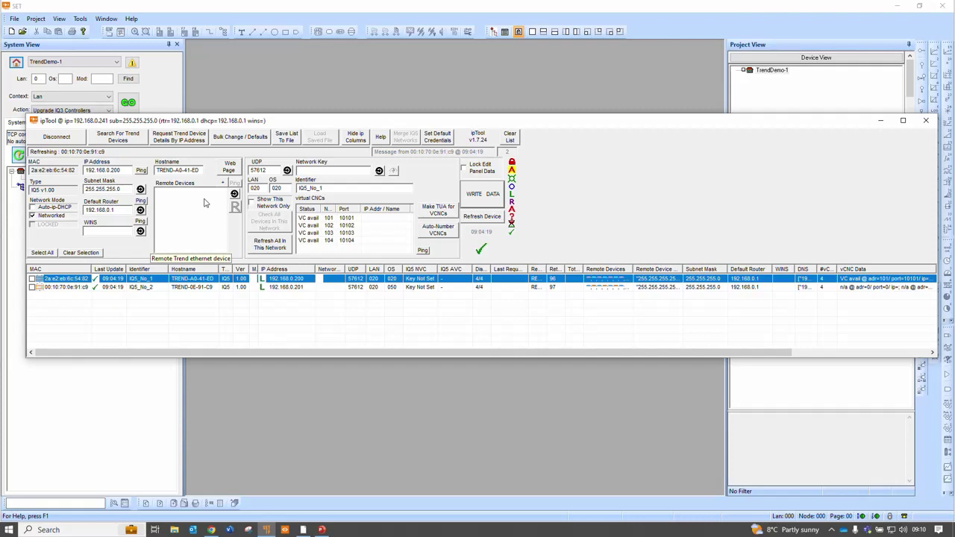
In Bulk Change / Defaults, enter a new network key and tick Network Key
{"action": "left_click", "coordinate": [239, 138]}
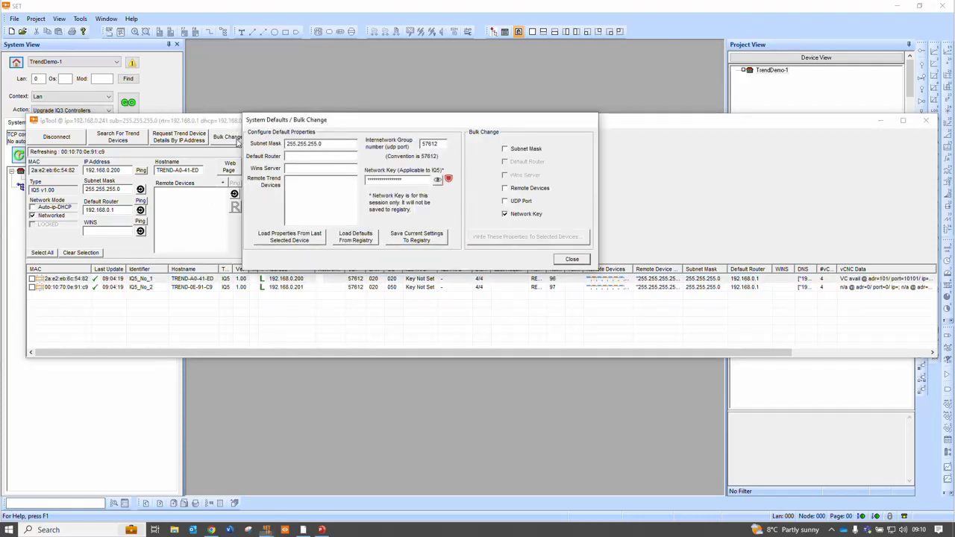
{"action": "left_click_drag", "start_coordinate": [400, 180], "coordinate": [319, 172]}
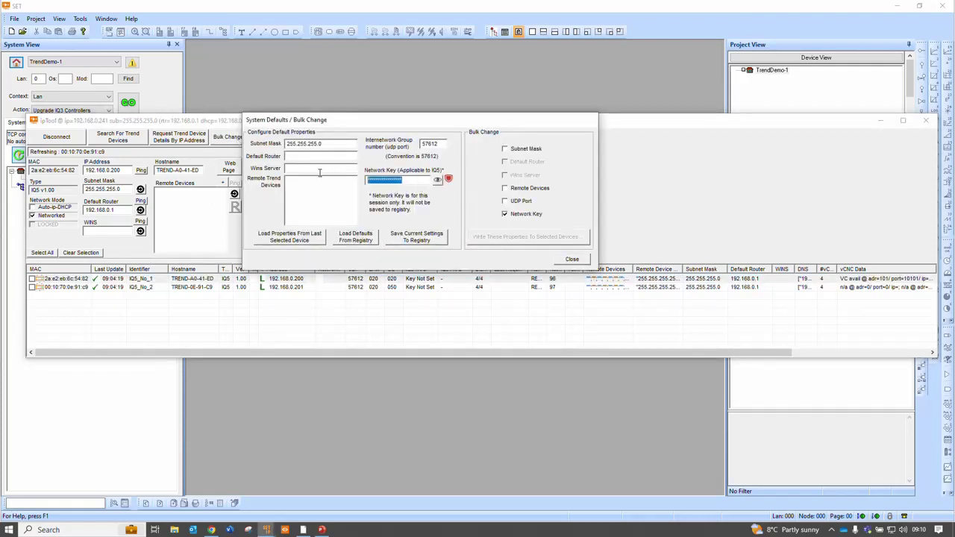
{"action": "type", "text": "*******"}
{"action": "type", "text": "23"}
{"action": "left_click", "coordinate": [437, 181]}
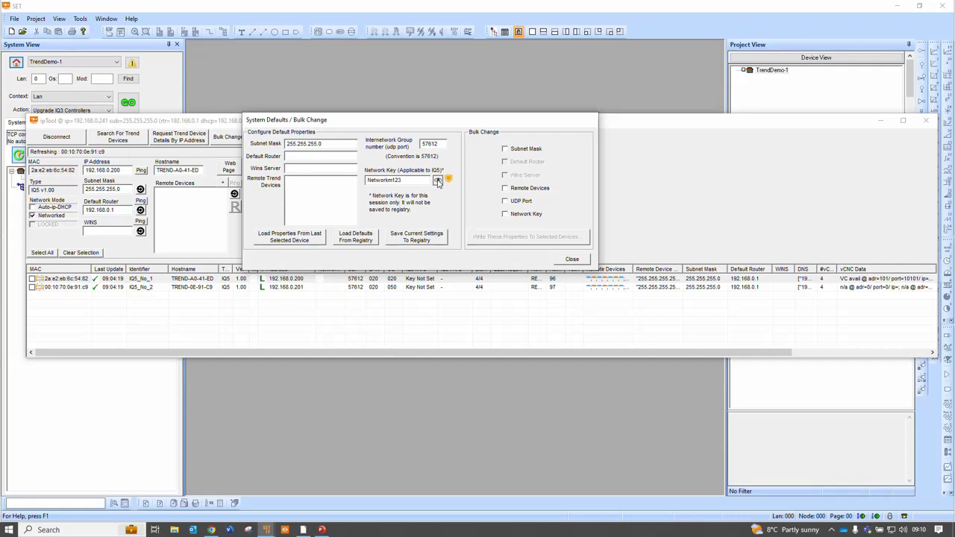
{"action": "left_click", "coordinate": [438, 182]}
{"action": "left_click", "coordinate": [505, 215]}
Correct the mistyped network key and write it to both selected IQ5 controllers
{"action": "left_click_drag", "start_coordinate": [406, 179], "coordinate": [277, 177]}
{"action": "key", "text": "BackSpace"}
{"action": "type", "text": "**********"}
{"action": "left_click", "coordinate": [437, 181]}
{"action": "left_click", "coordinate": [505, 214]}
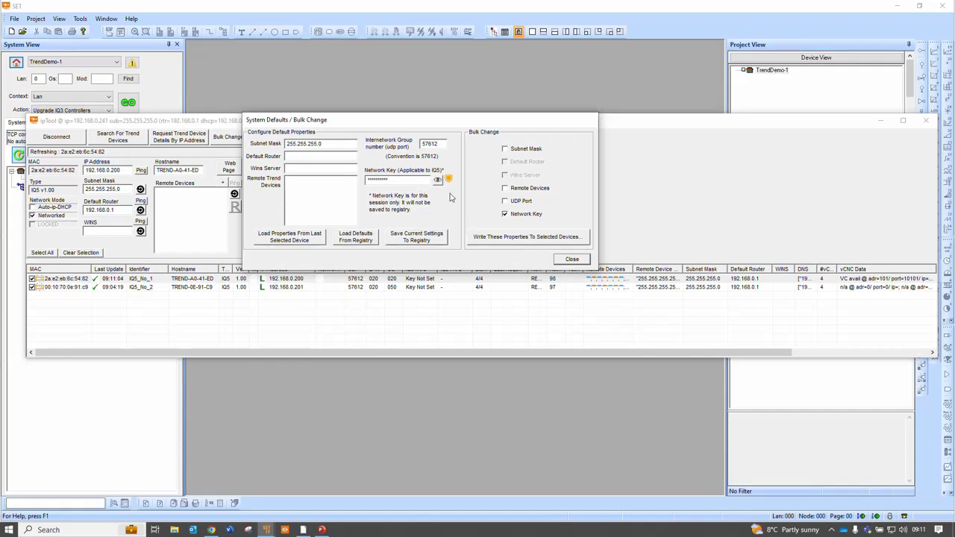
{"action": "left_click", "coordinate": [513, 238]}
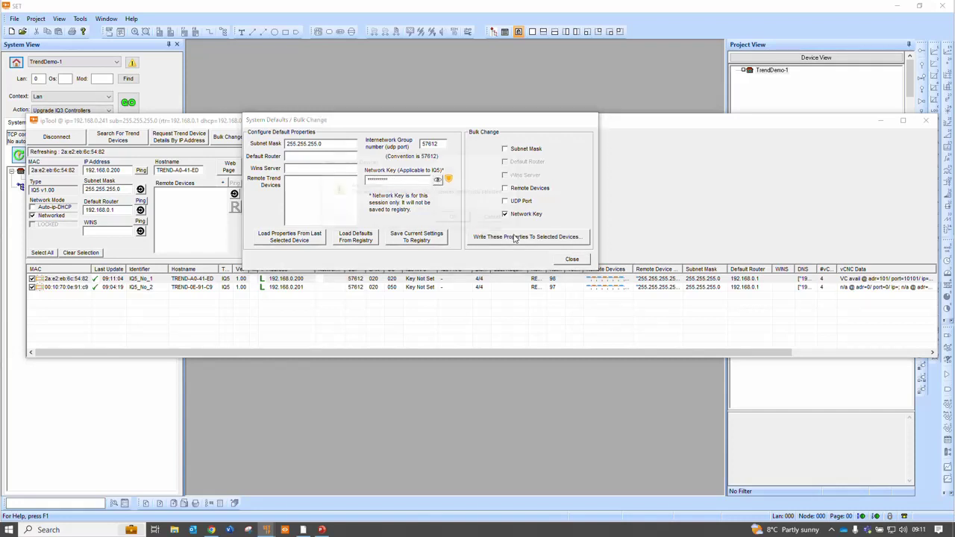
{"action": "left_click", "coordinate": [453, 218]}
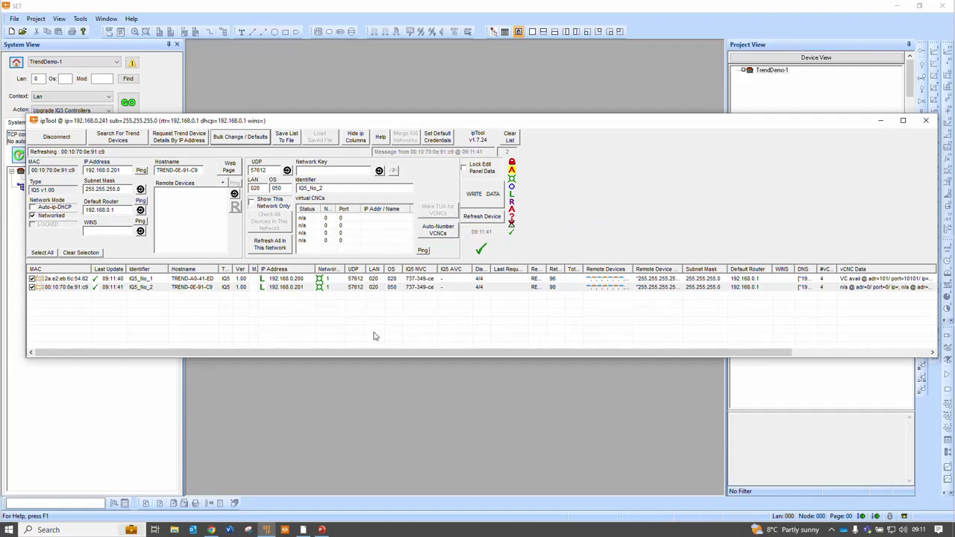
Generate IQ5_No_1's TUA for virtual CNCs 10101–10104 from IP address 192.168.0.200
{"action": "left_click", "coordinate": [425, 285]}
{"action": "left_click", "coordinate": [423, 279]}
{"action": "left_click", "coordinate": [423, 287]}
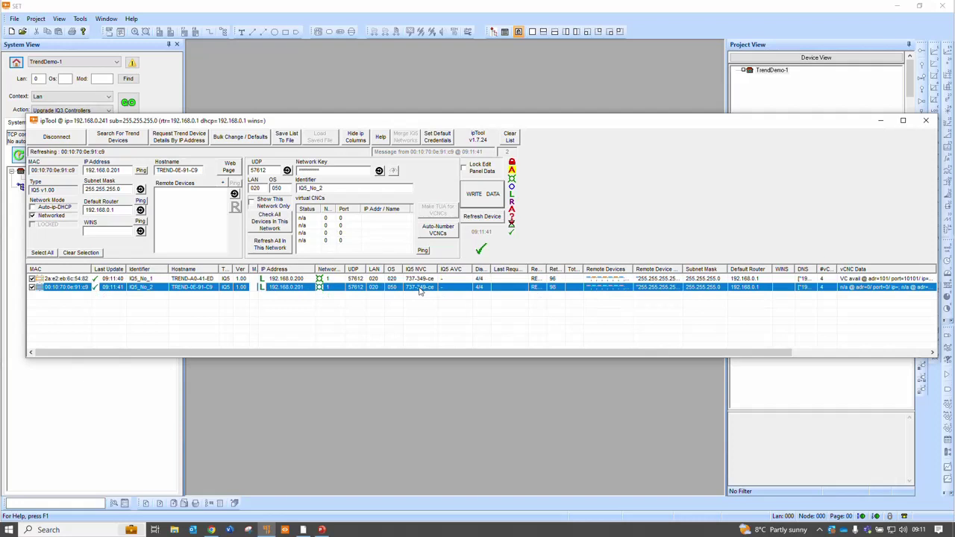
{"action": "left_click", "coordinate": [423, 281]}
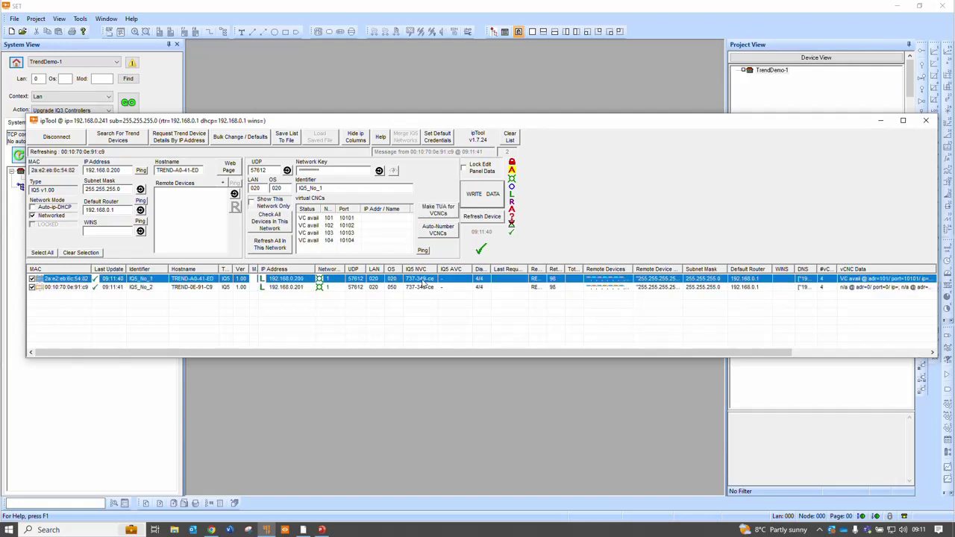
{"action": "left_click", "coordinate": [444, 212]}
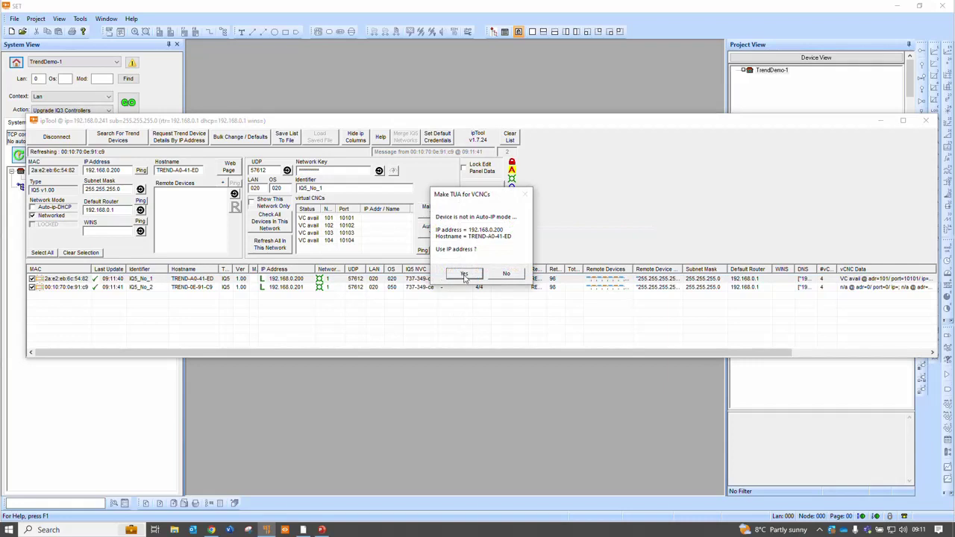
{"action": "left_click", "coordinate": [464, 276]}
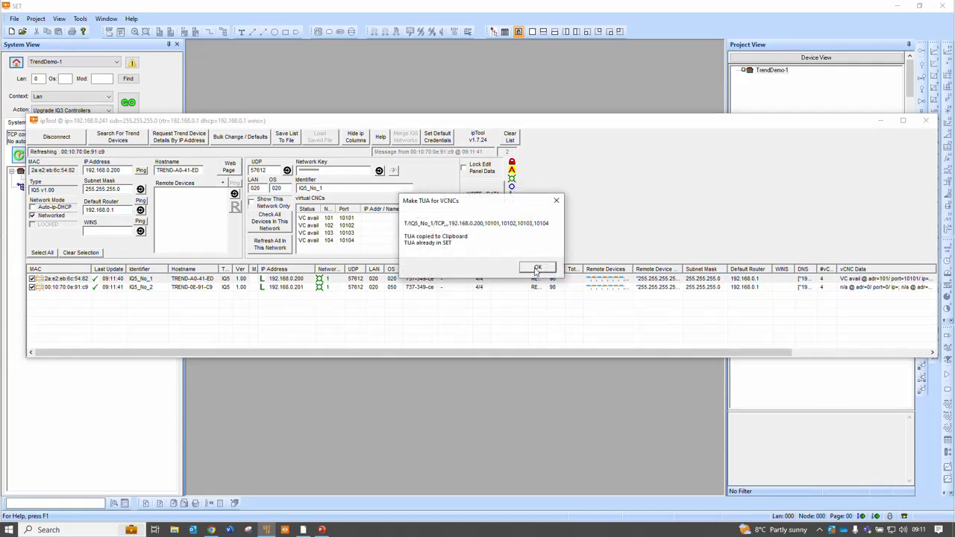
{"action": "left_click", "coordinate": [537, 268]}
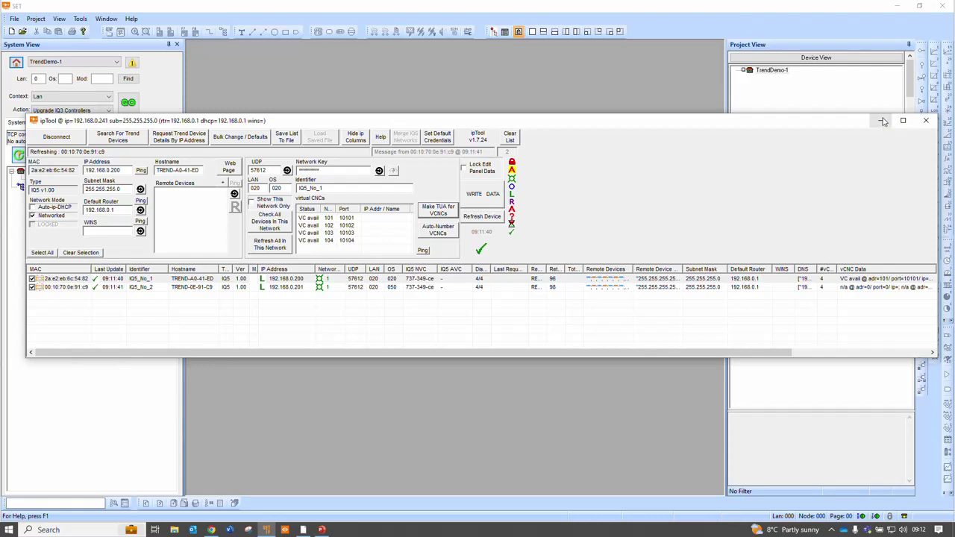
Connect the site through IQ5_No_1 at 192.168.0.200 and refresh TrendDemo-1
{"action": "left_click", "coordinate": [883, 121]}
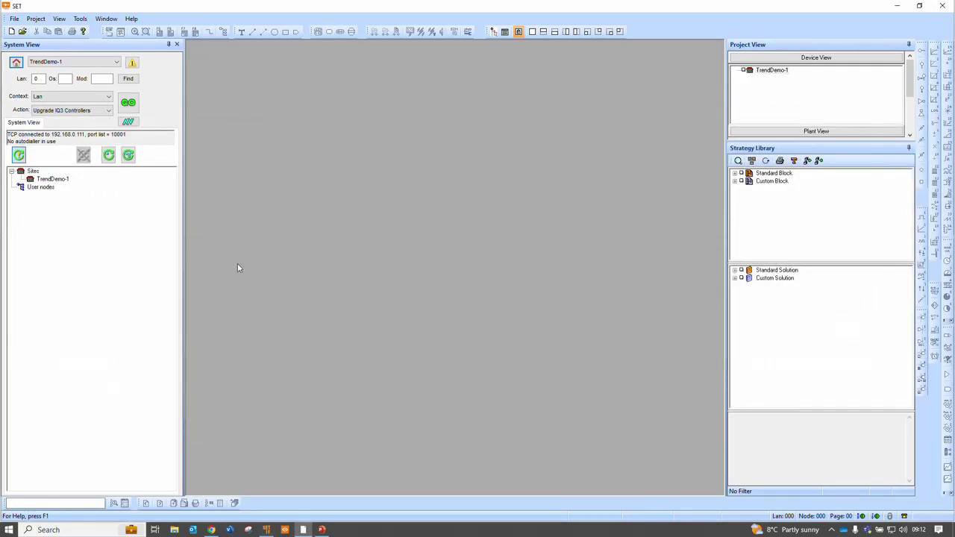
{"action": "left_click", "coordinate": [15, 62]}
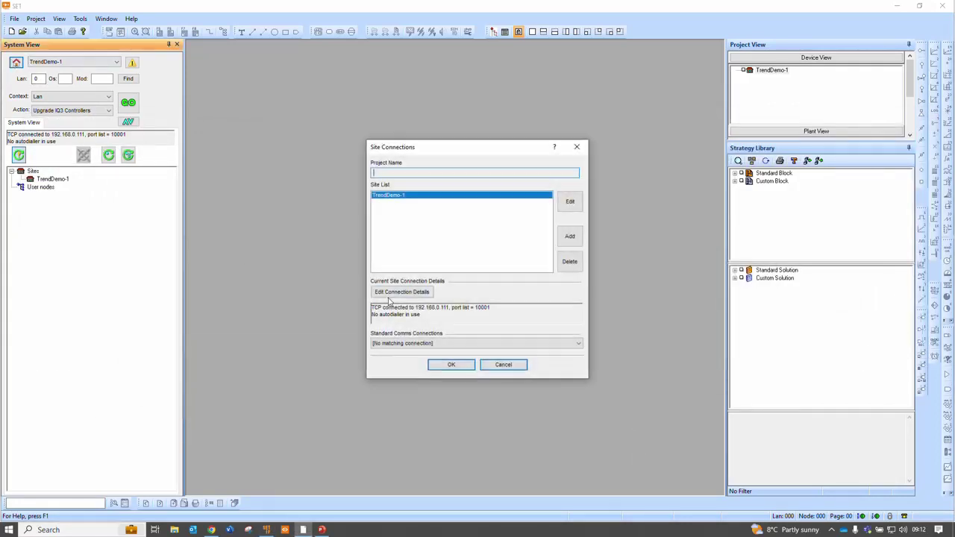
{"action": "left_click", "coordinate": [514, 342]}
{"action": "left_click", "coordinate": [452, 363]}
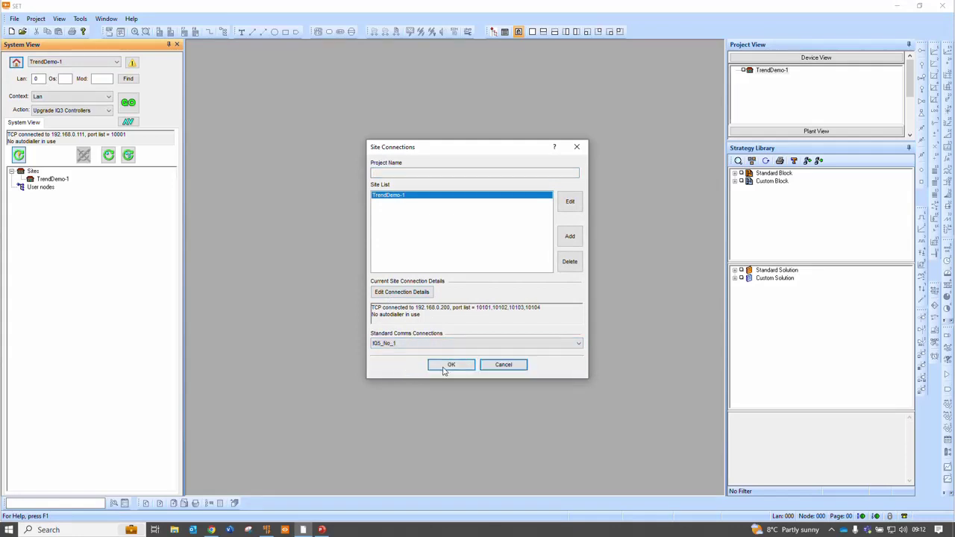
{"action": "left_click", "coordinate": [447, 366]}
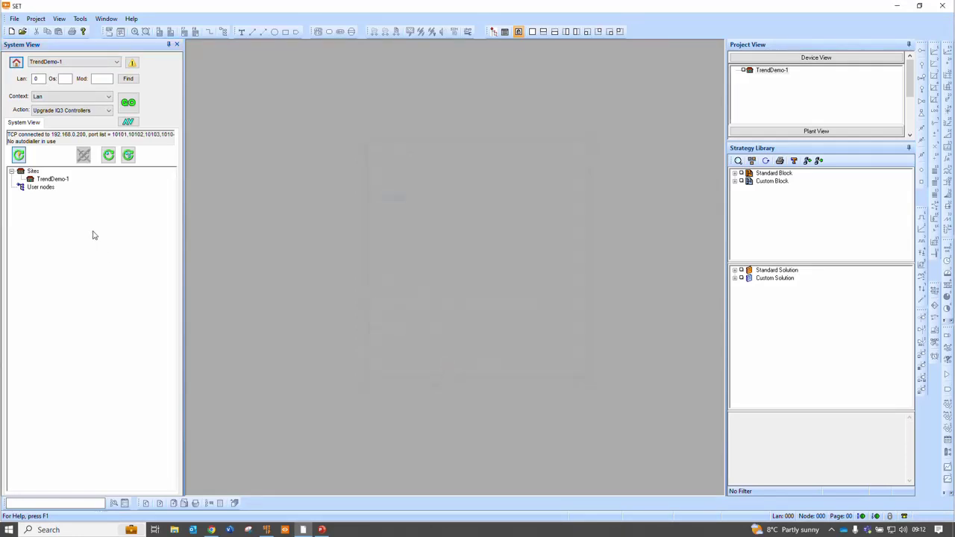
{"action": "right_click", "coordinate": [59, 180]}
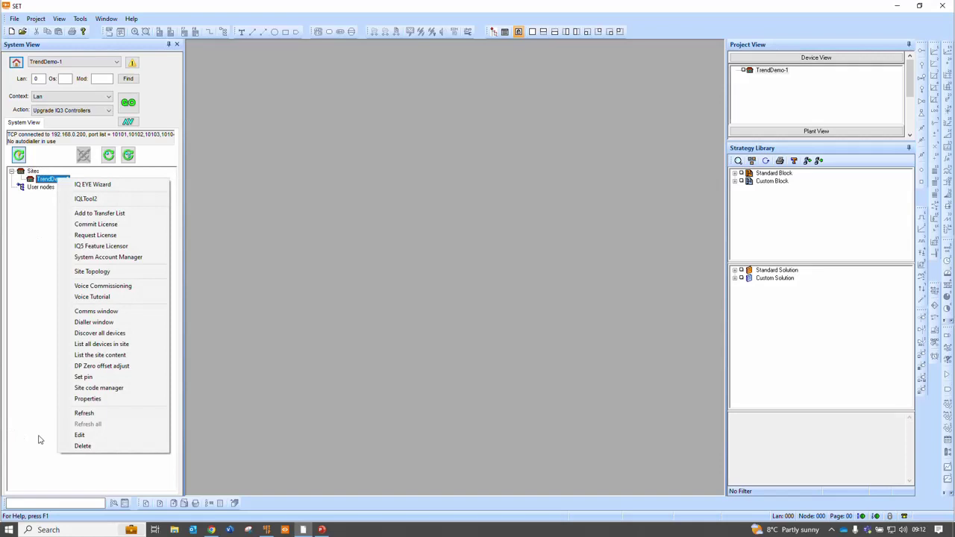
{"action": "left_click", "coordinate": [83, 412]}
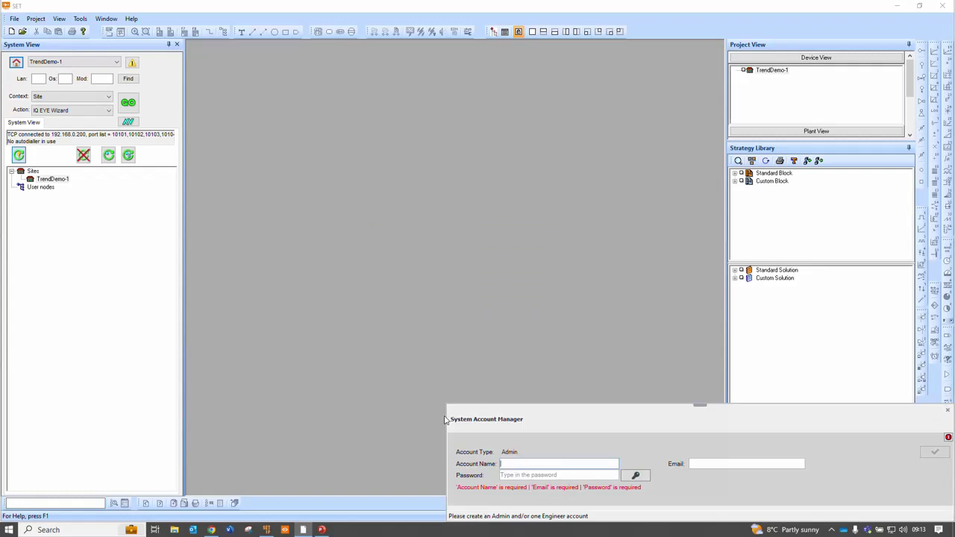
Create Admin account 'admin' with a password and contact e-mail, declining an engineer account
{"action": "left_click_drag", "start_coordinate": [572, 417], "coordinate": [356, 148]}
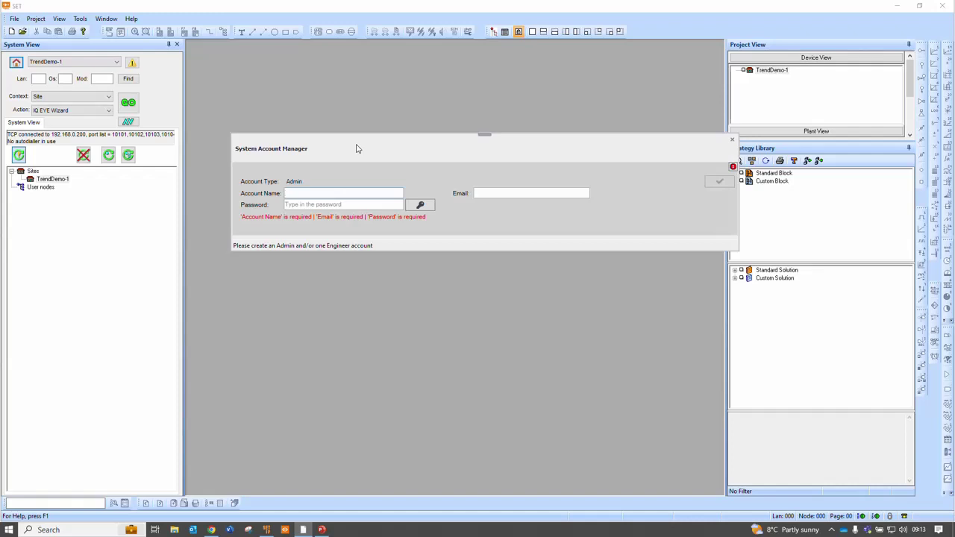
{"action": "type", "text": "admin"}
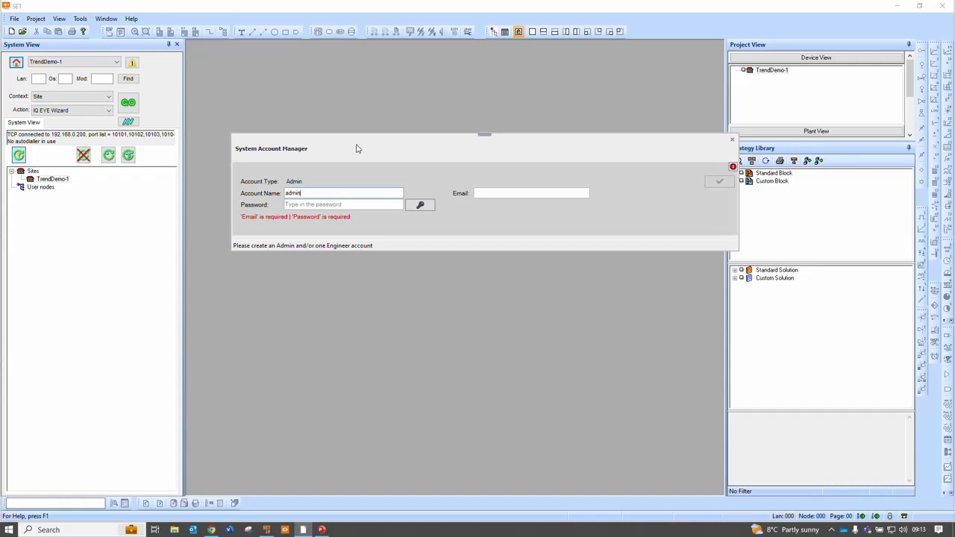
{"action": "left_click", "coordinate": [339, 204]}
{"action": "type", "text": "•••••••••"}
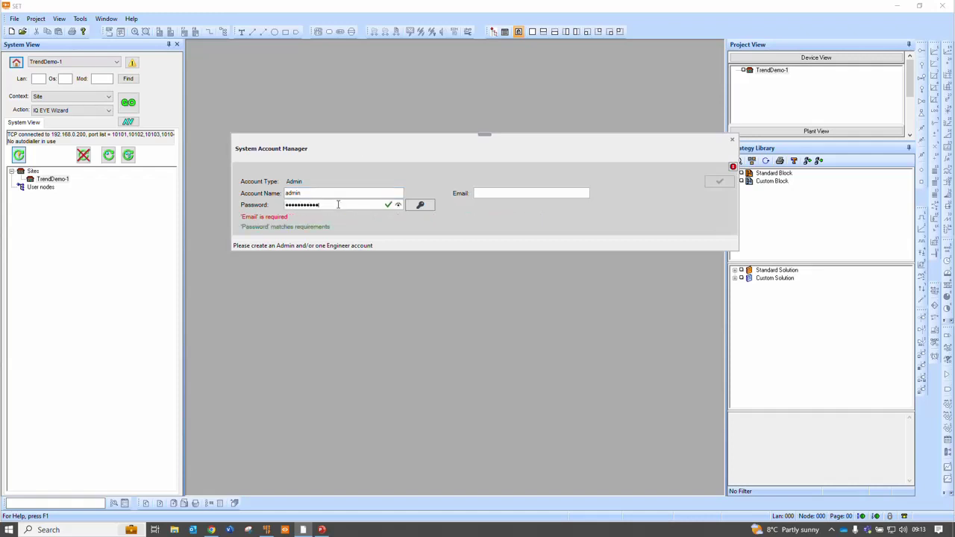
{"action": "left_click", "coordinate": [398, 205]}
{"action": "left_click", "coordinate": [398, 204]}
{"action": "left_click", "coordinate": [501, 191]}
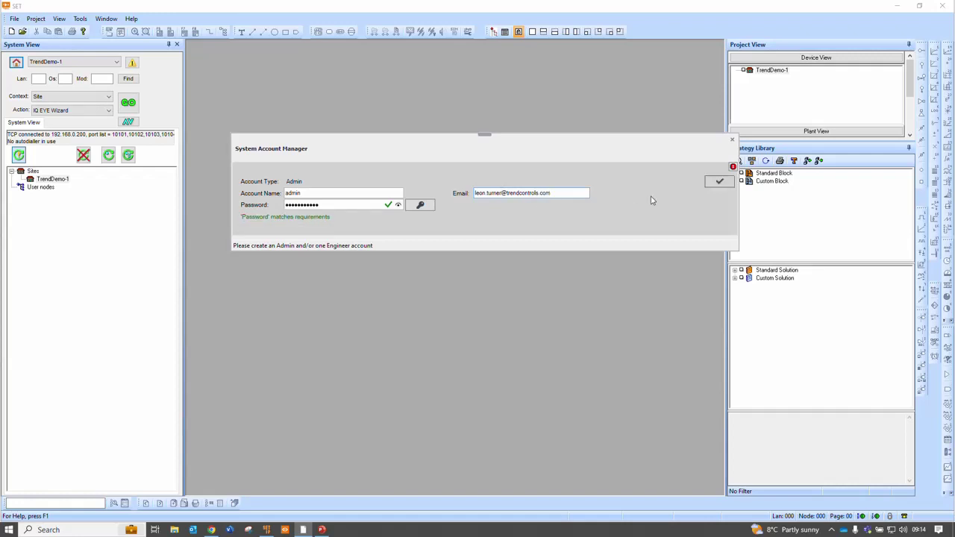
{"action": "left_click", "coordinate": [719, 182]}
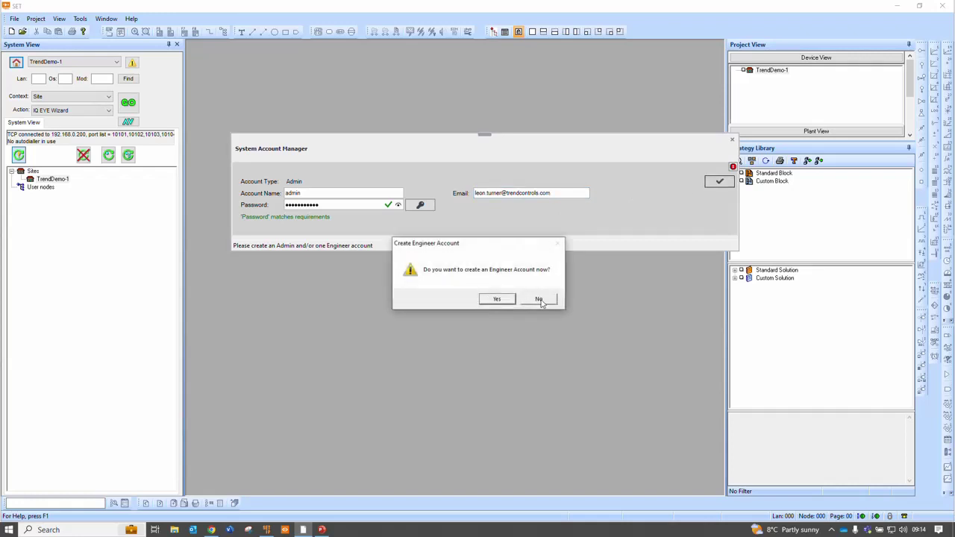
{"action": "left_click", "coordinate": [539, 299]}
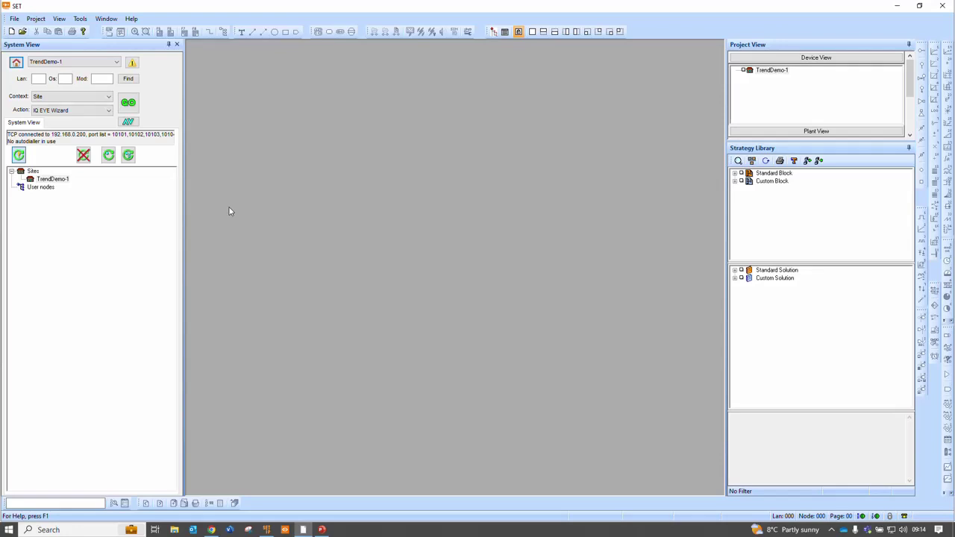
Clear ipTool's device list and search again, listing both IQ5 controllers as locked
{"action": "left_click", "coordinate": [266, 530]}
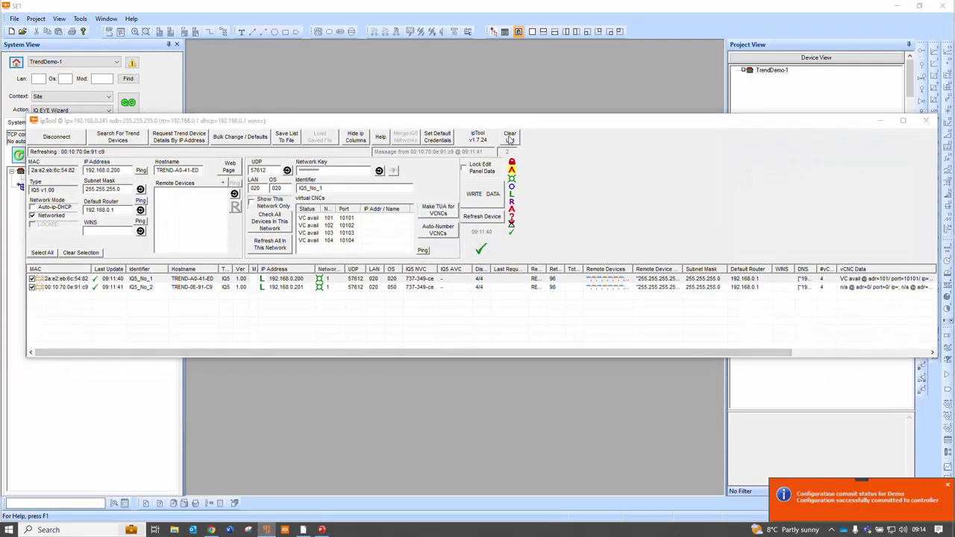
{"action": "left_click", "coordinate": [510, 138]}
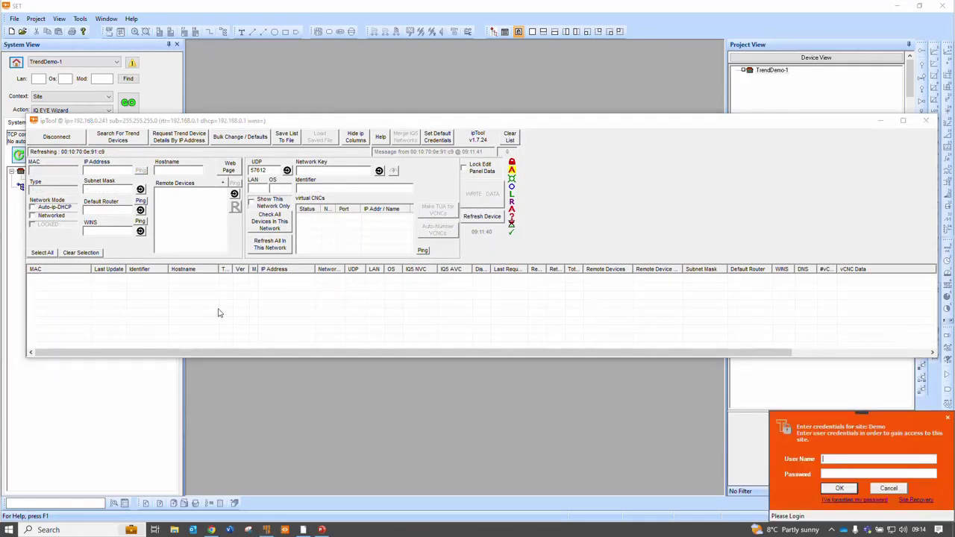
{"action": "left_click", "coordinate": [117, 139]}
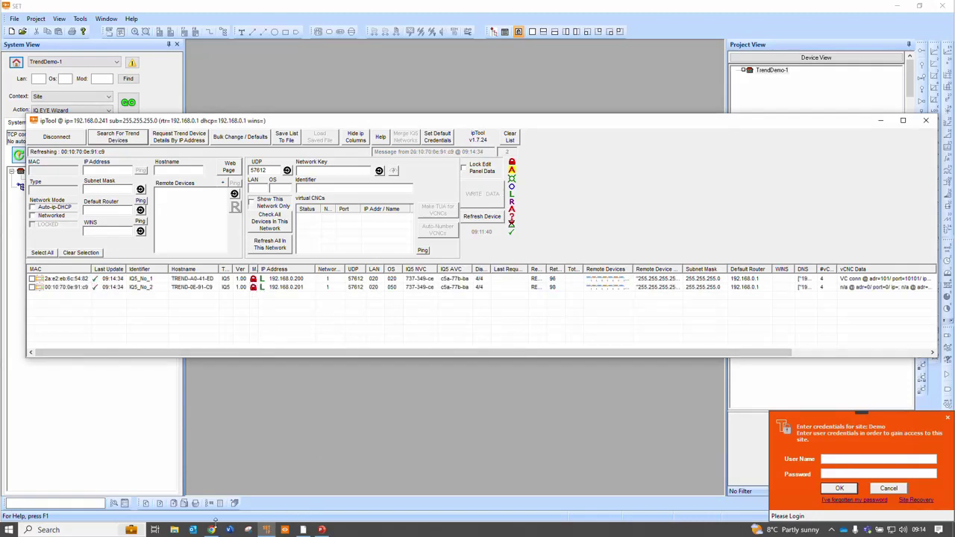
Reload the 192.168.0.201 and 192.168.0.200 pages to confirm both now require login
{"action": "left_click", "coordinate": [211, 530]}
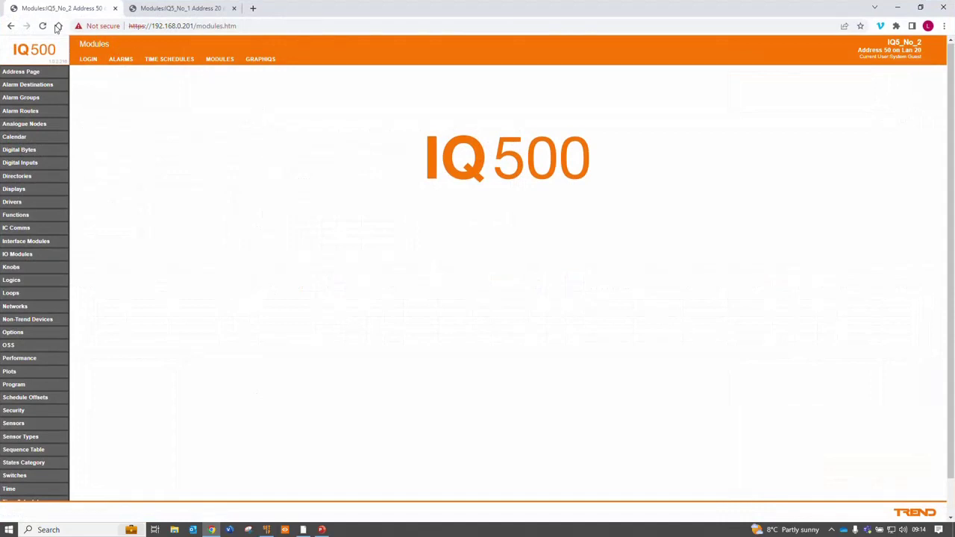
{"action": "left_click", "coordinate": [42, 26]}
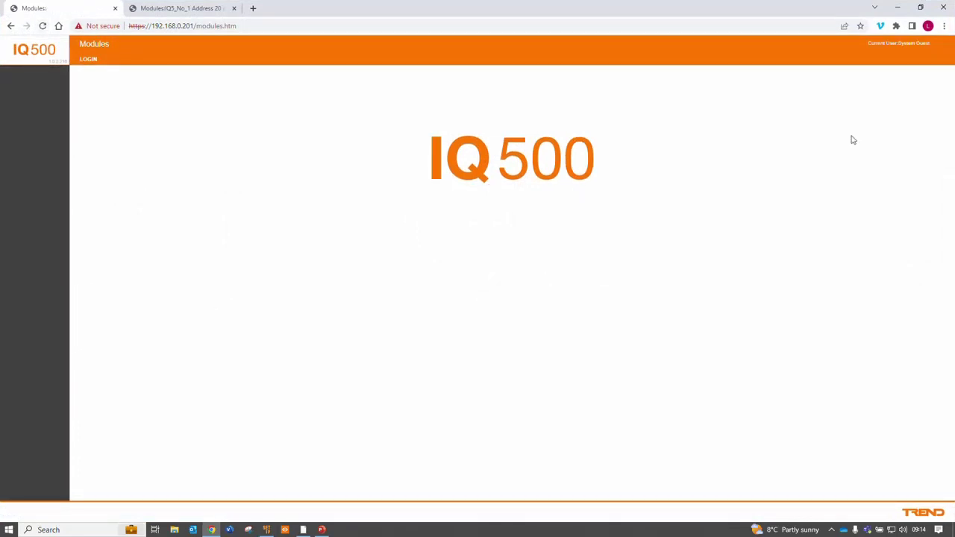
{"action": "left_click", "coordinate": [183, 9]}
{"action": "left_click", "coordinate": [42, 26]}
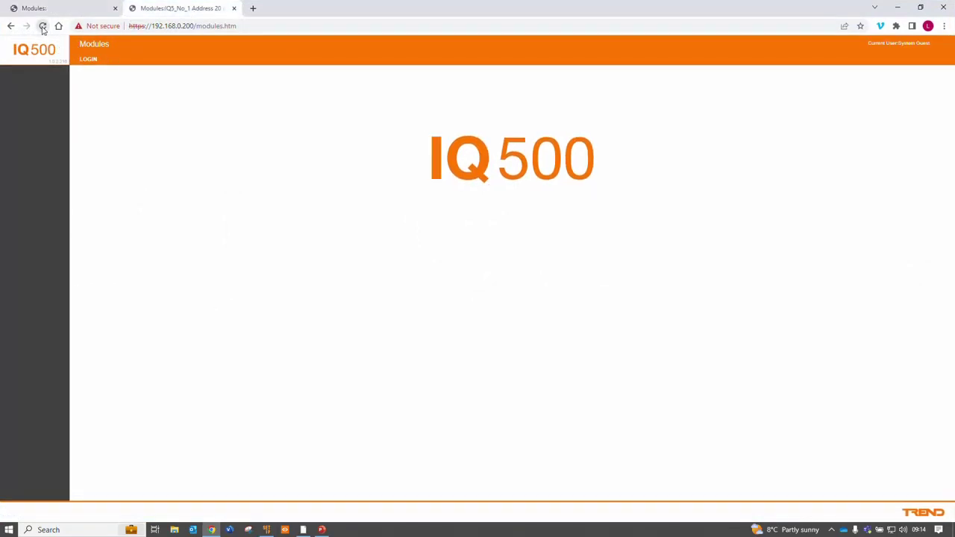
Log in to IQ5_No_1 as admin with its password, then minimise Chrome
{"action": "left_click", "coordinate": [83, 60]}
{"action": "type", "text": "admin"}
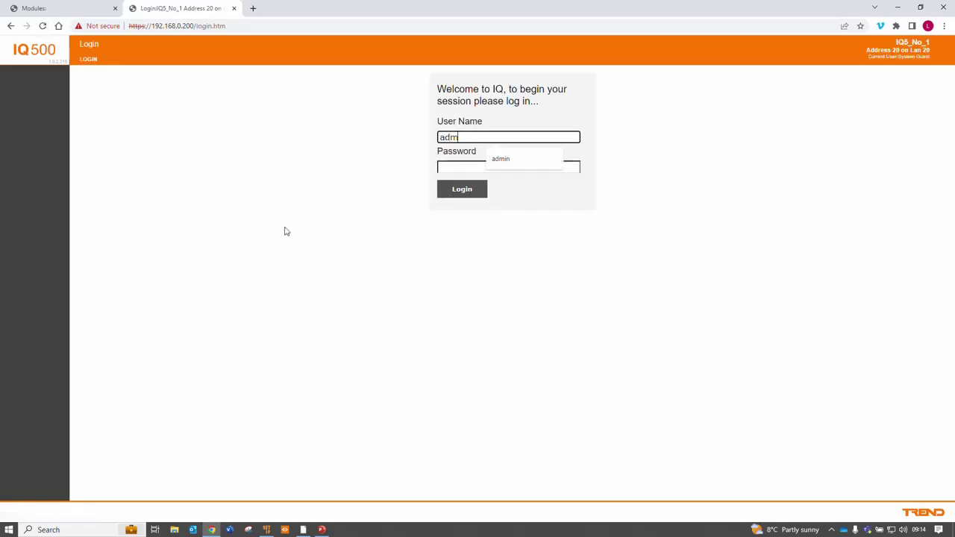
{"action": "left_click", "coordinate": [442, 167]}
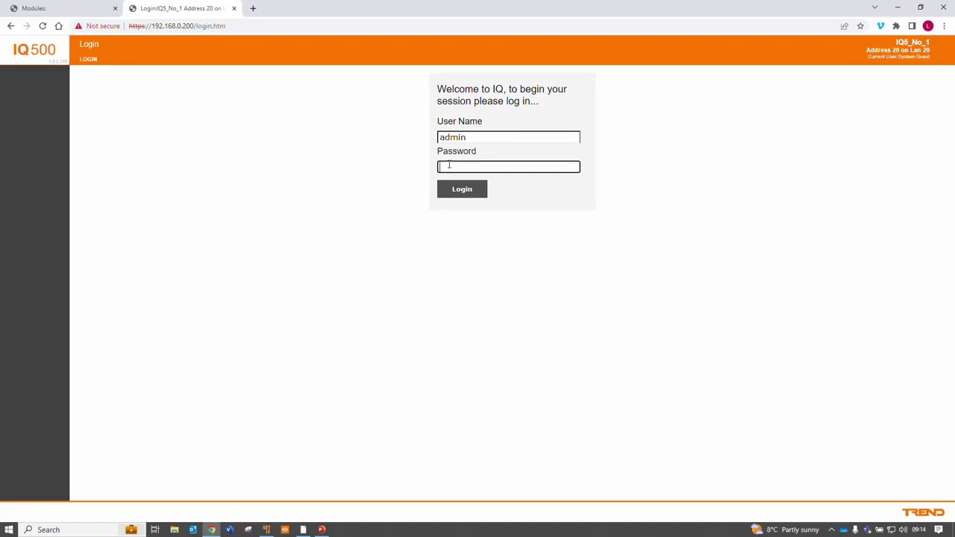
{"action": "type", "text": "adm********"}
{"action": "key", "text": "Return"}
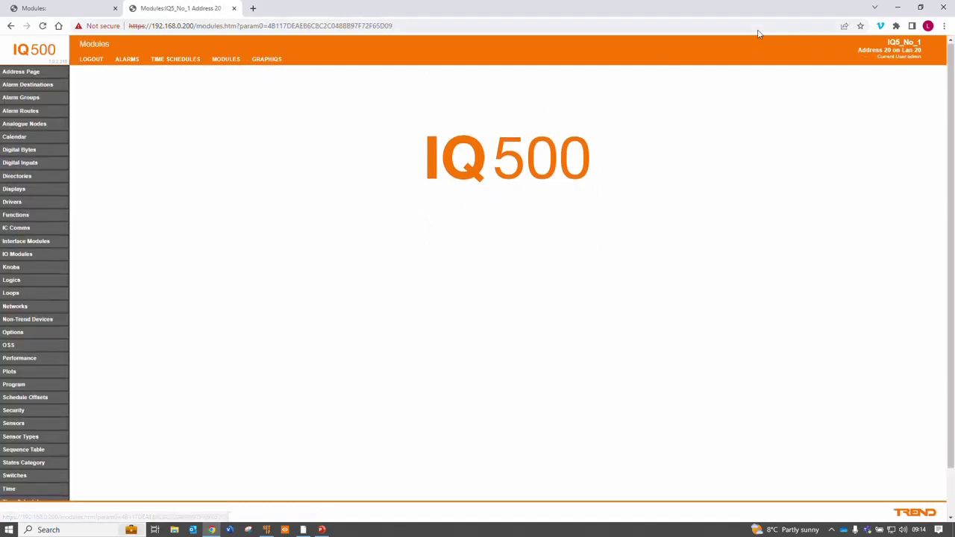
{"action": "left_click", "coordinate": [898, 7]}
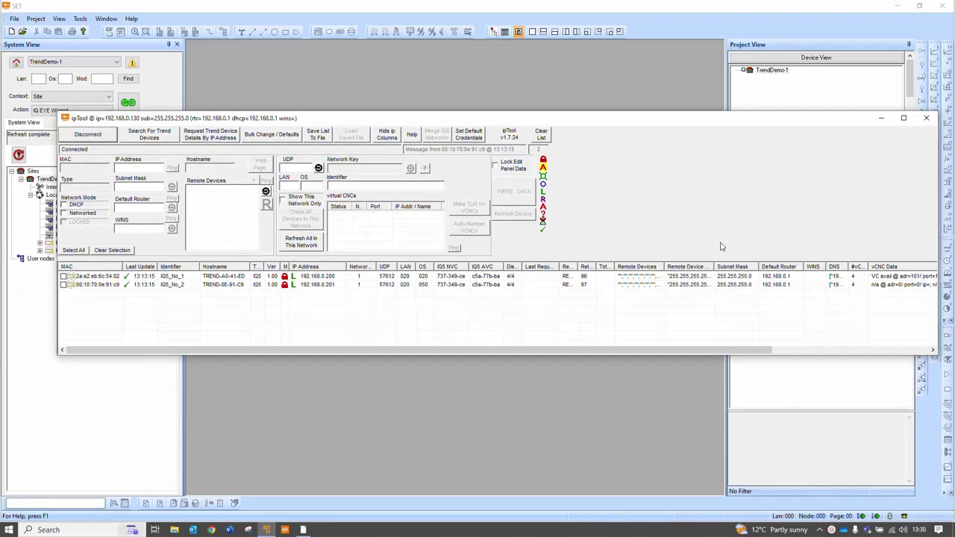
Open TrendDemo-1's System Account Manager, showing admin, and start adding a new user
{"action": "left_click", "coordinate": [880, 117]}
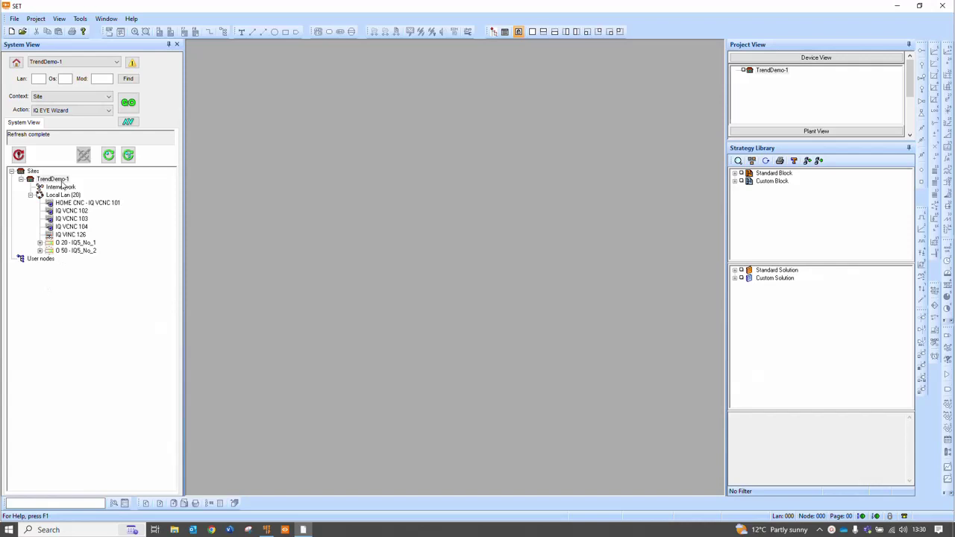
{"action": "right_click", "coordinate": [63, 183]}
{"action": "left_click", "coordinate": [108, 259]}
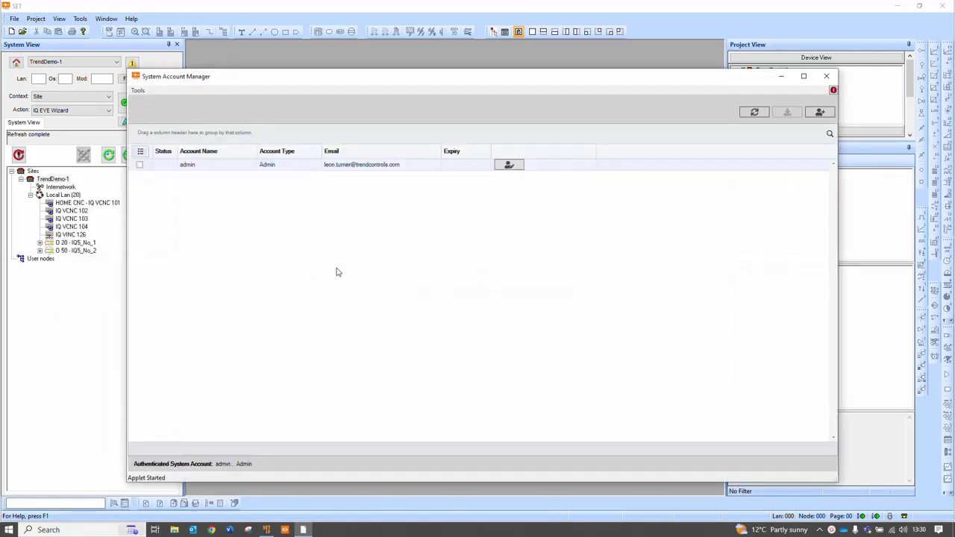
{"action": "left_click", "coordinate": [825, 113]}
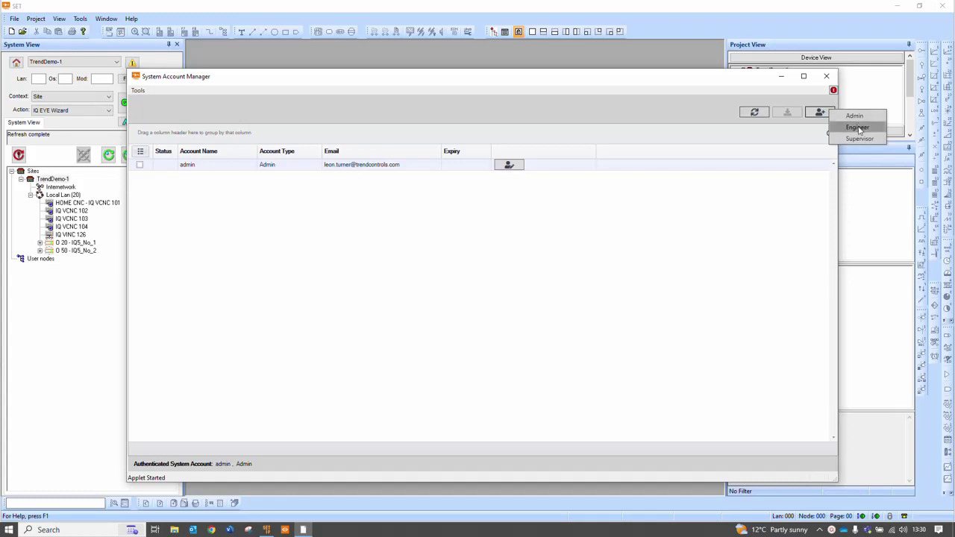
Add an Engineer account named 'engineer' with a password and an e-mail address
{"action": "left_click", "coordinate": [858, 130]}
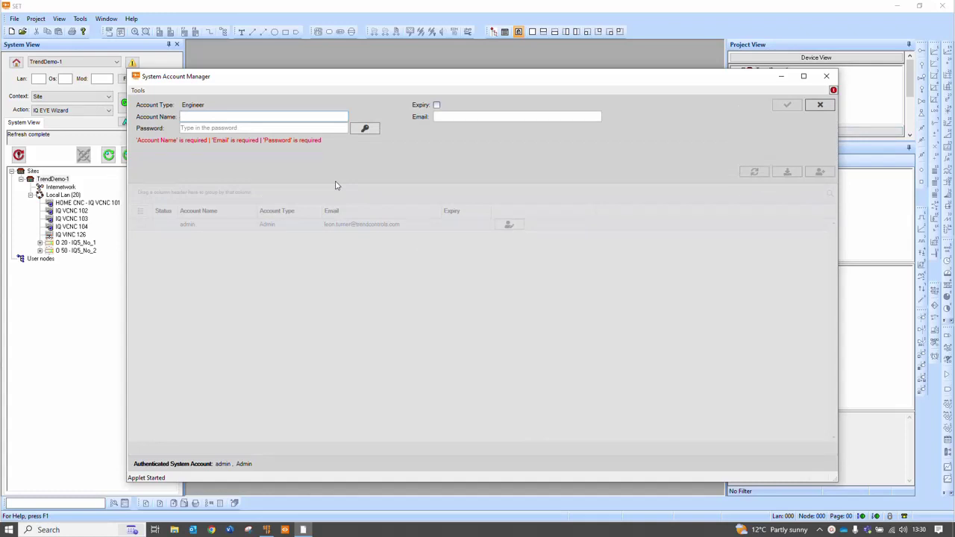
{"action": "type", "text": "en"}
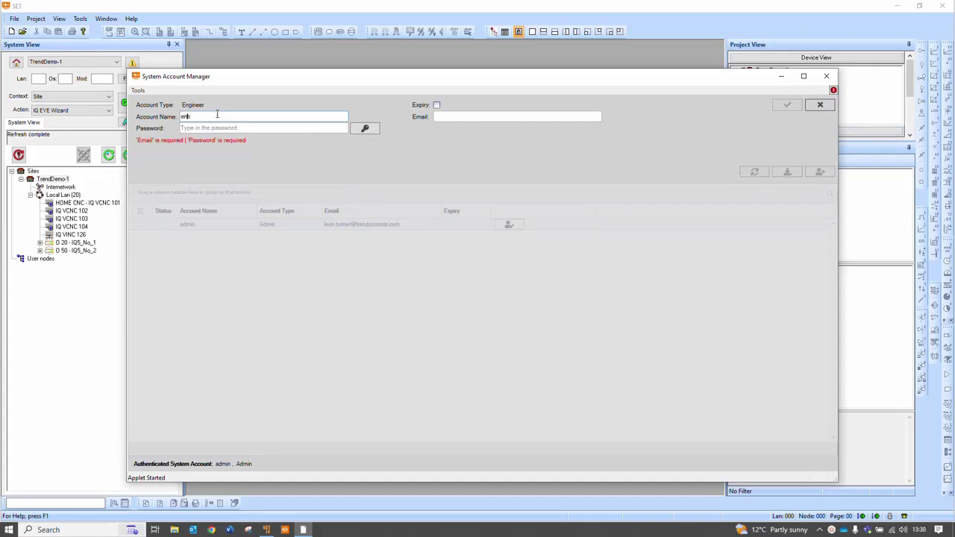
{"action": "type", "text": "gee"}
{"action": "key", "text": "BackSpace"}
{"action": "type", "text": "ineer"}
{"action": "left_click", "coordinate": [221, 129]}
{"action": "type", "text": "**********"}
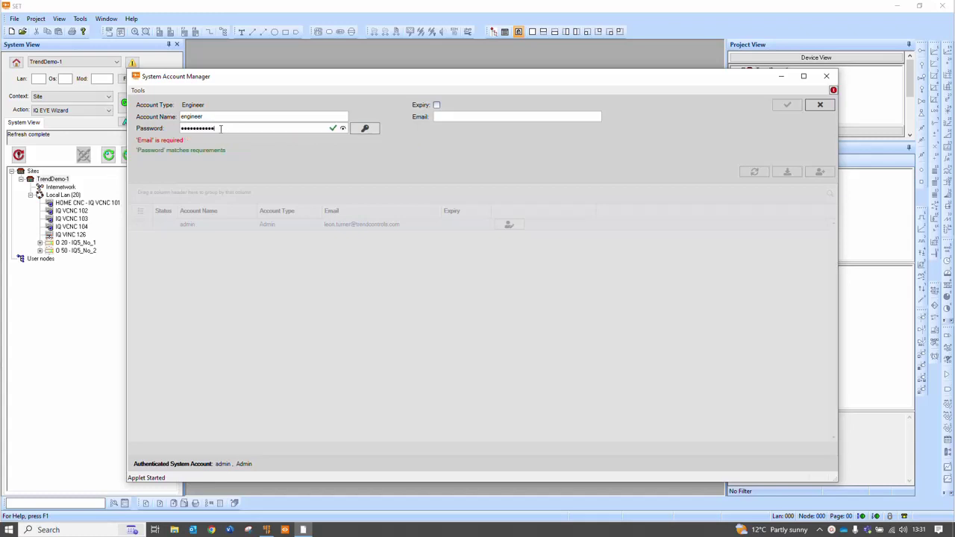
{"action": "left_click", "coordinate": [476, 119]}
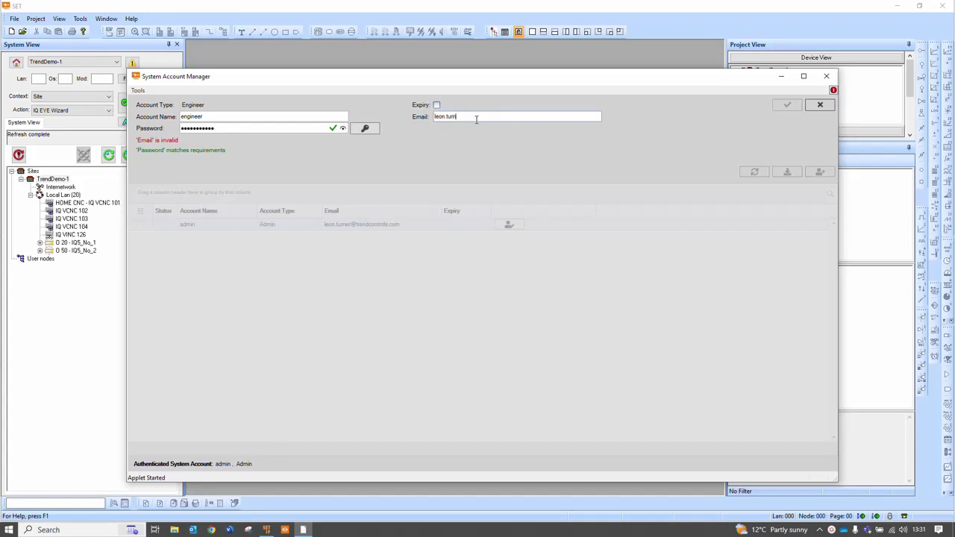
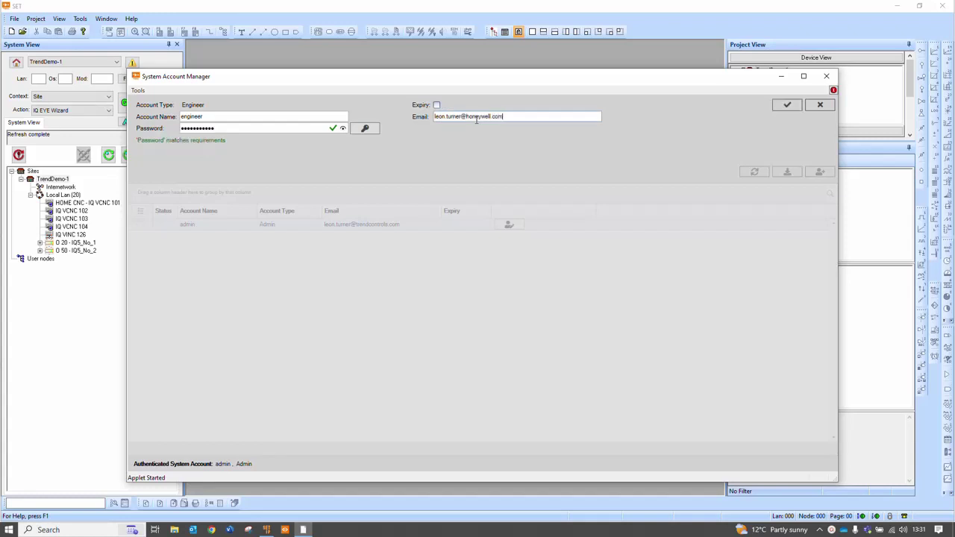
Set the engineer account to expire on 30 November 2023 and save it
{"action": "left_click", "coordinate": [437, 105]}
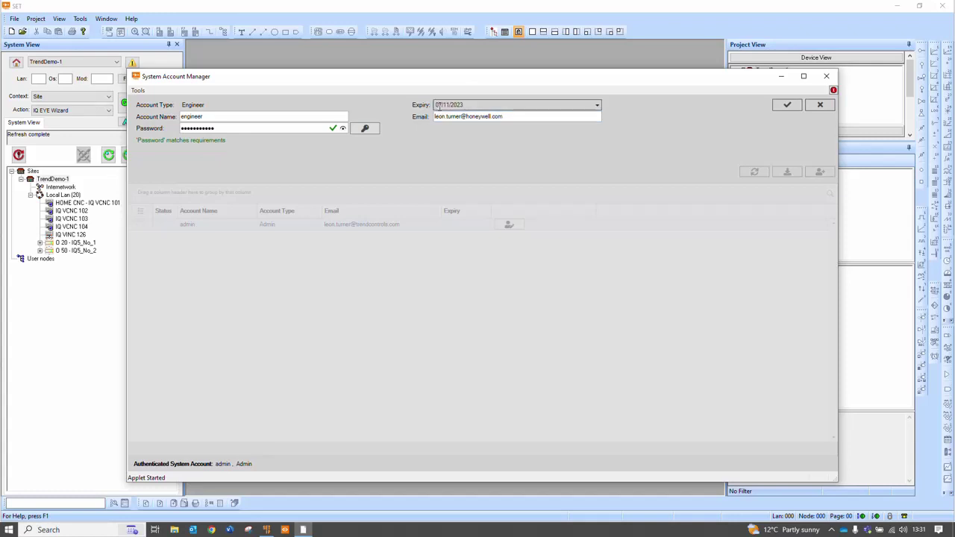
{"action": "left_click", "coordinate": [597, 106]}
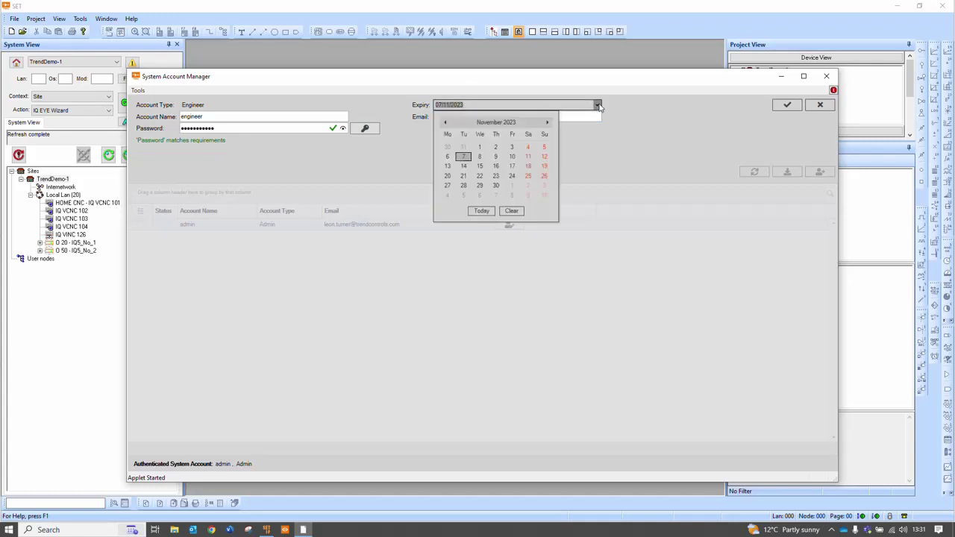
{"action": "left_click", "coordinate": [494, 185]}
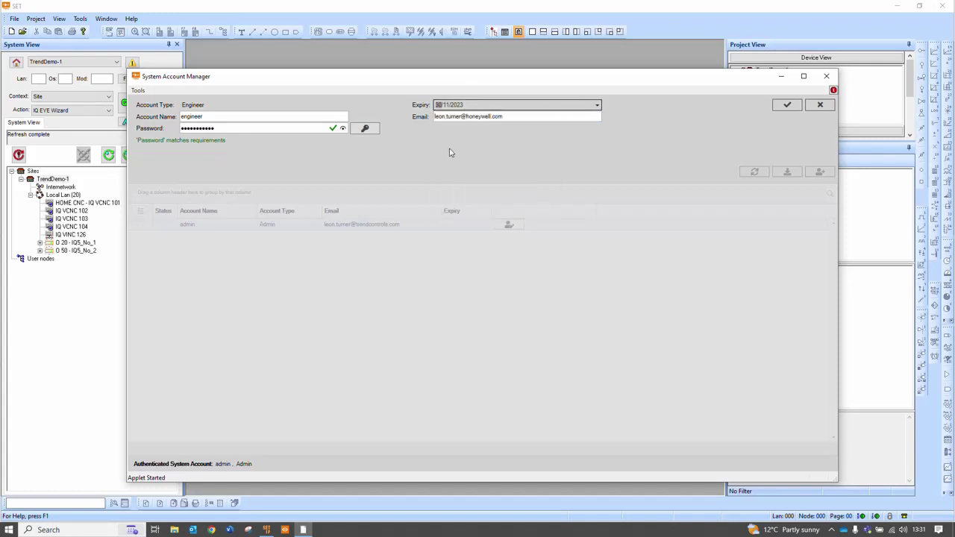
{"action": "left_click", "coordinate": [792, 108]}
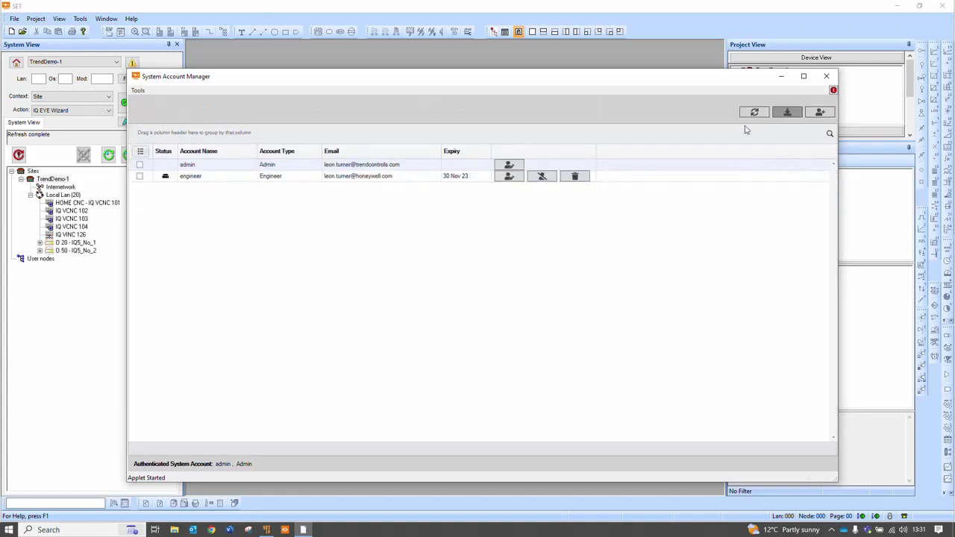
Add a Supervisor account named IQVISION, copy its Application Key, save it, and upload the accounts
{"action": "left_click", "coordinate": [821, 112]}
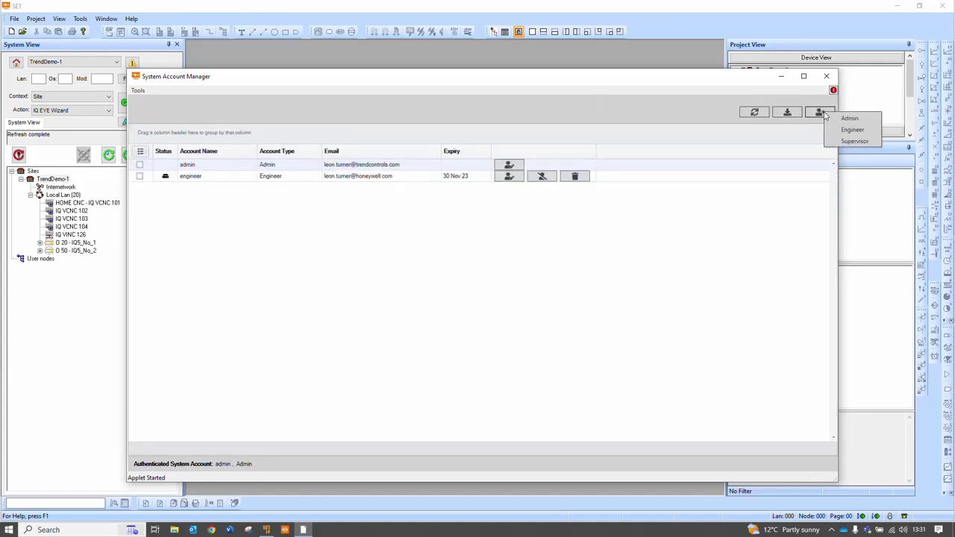
{"action": "left_click", "coordinate": [856, 143]}
{"action": "left_click", "coordinate": [221, 116]}
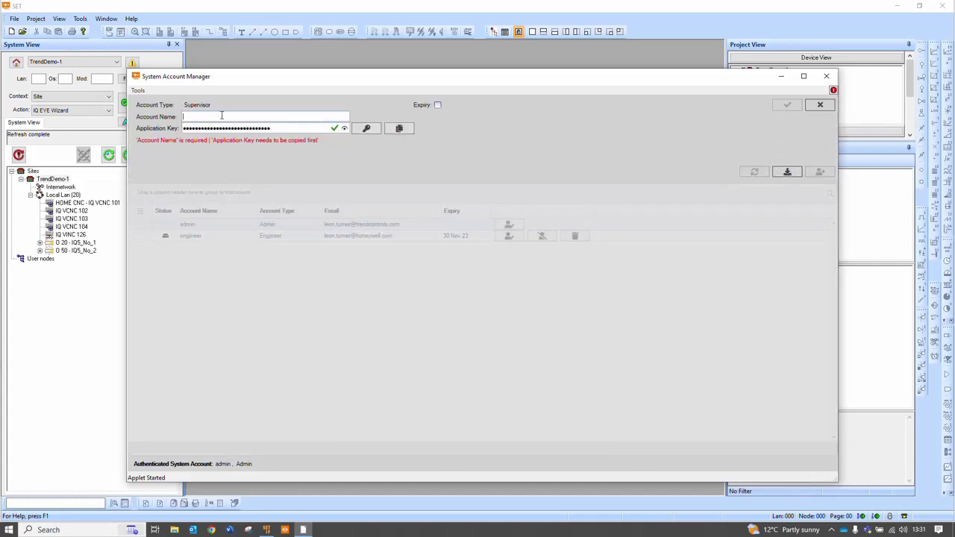
{"action": "type", "text": "IQVISION"}
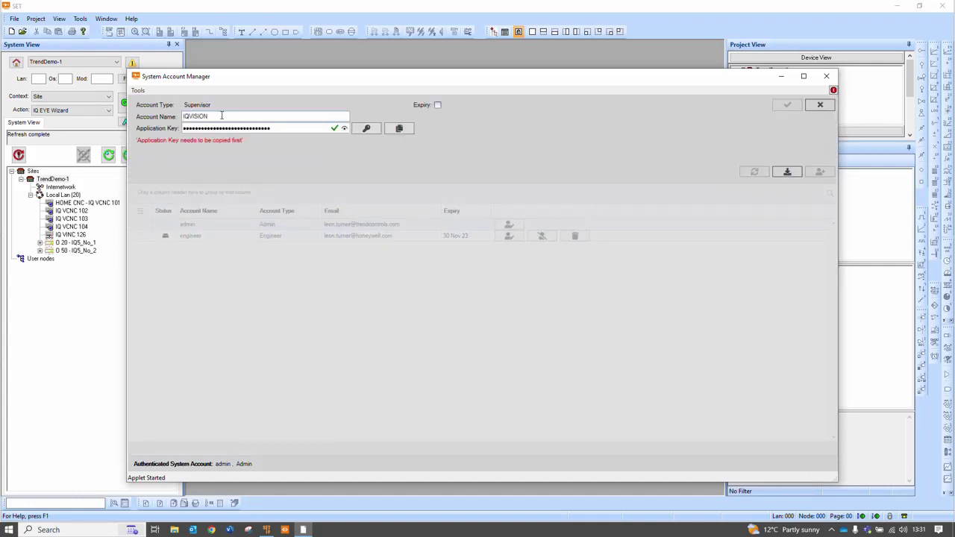
{"action": "left_click", "coordinate": [344, 128]}
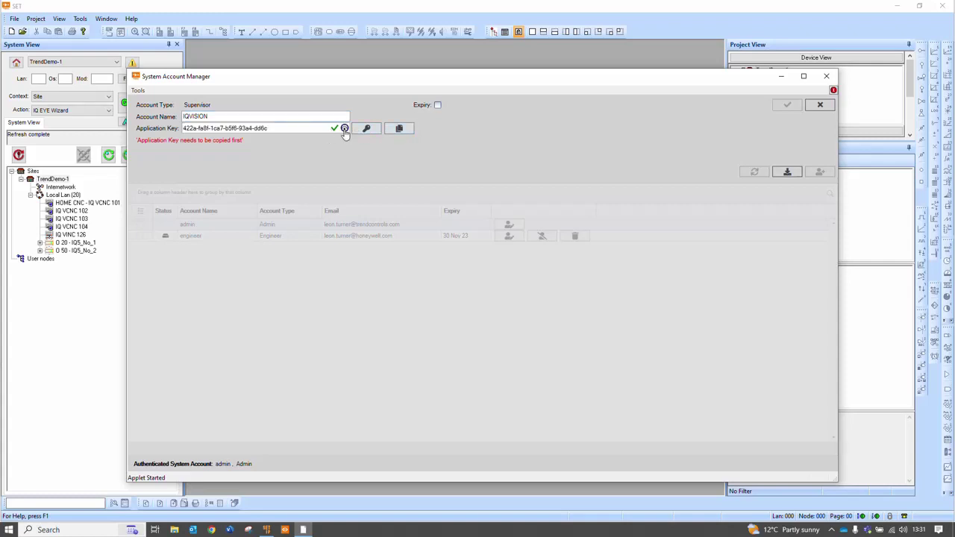
{"action": "left_click", "coordinate": [399, 130]}
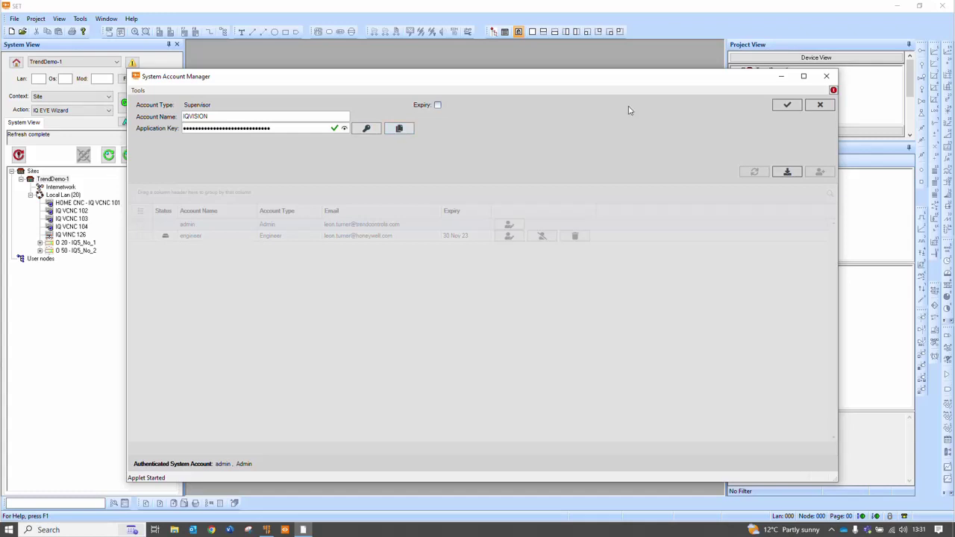
{"action": "left_click", "coordinate": [789, 108]}
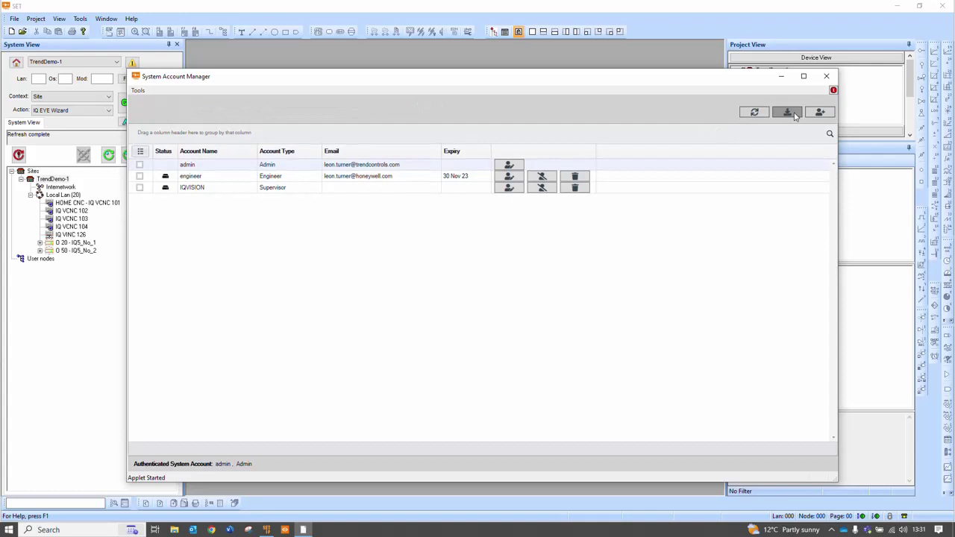
{"action": "left_click", "coordinate": [795, 116]}
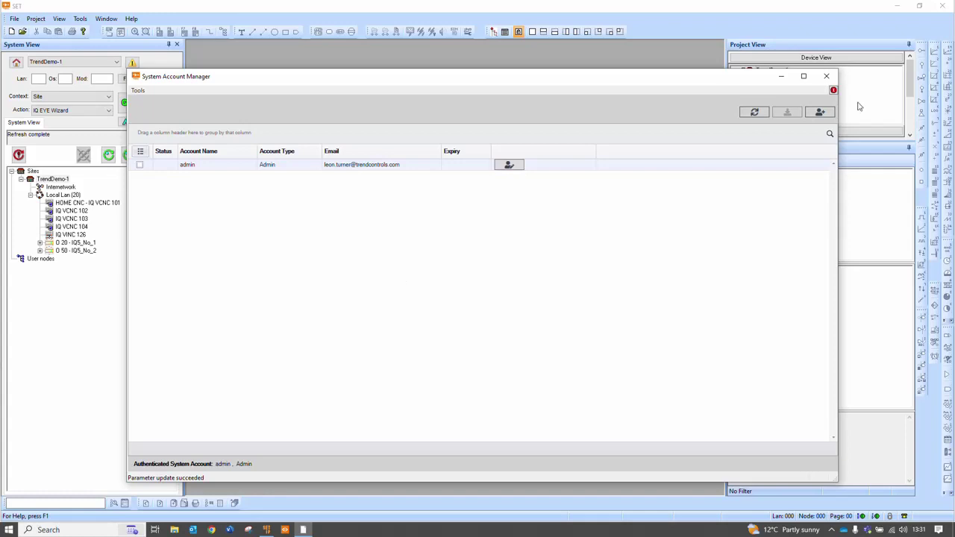
Close the account manager and refresh the Users of controller O 20 - IQ5_No_1
{"action": "left_click", "coordinate": [827, 78]}
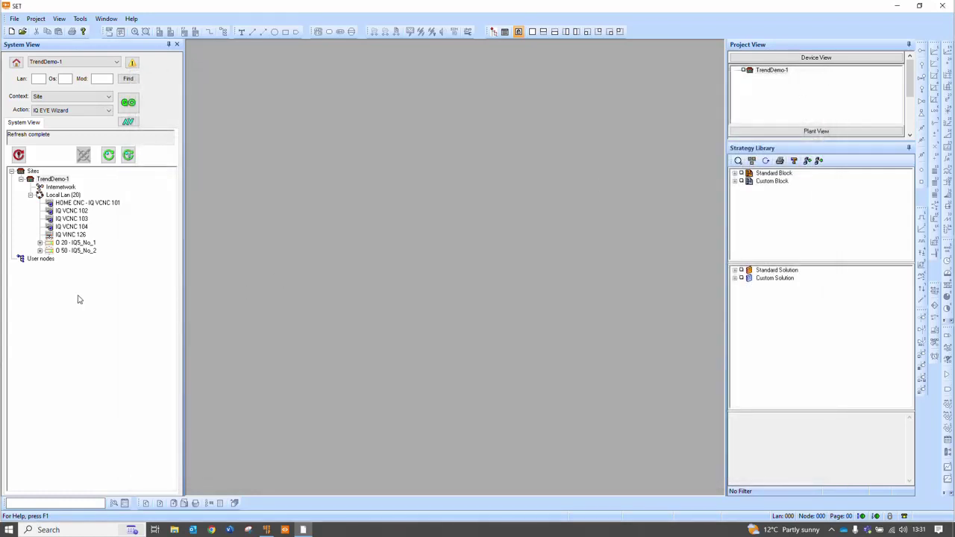
{"action": "left_click", "coordinate": [40, 243]}
{"action": "scroll", "coordinate": [153, 302], "scroll_direction": "down", "scroll_amount": 1}
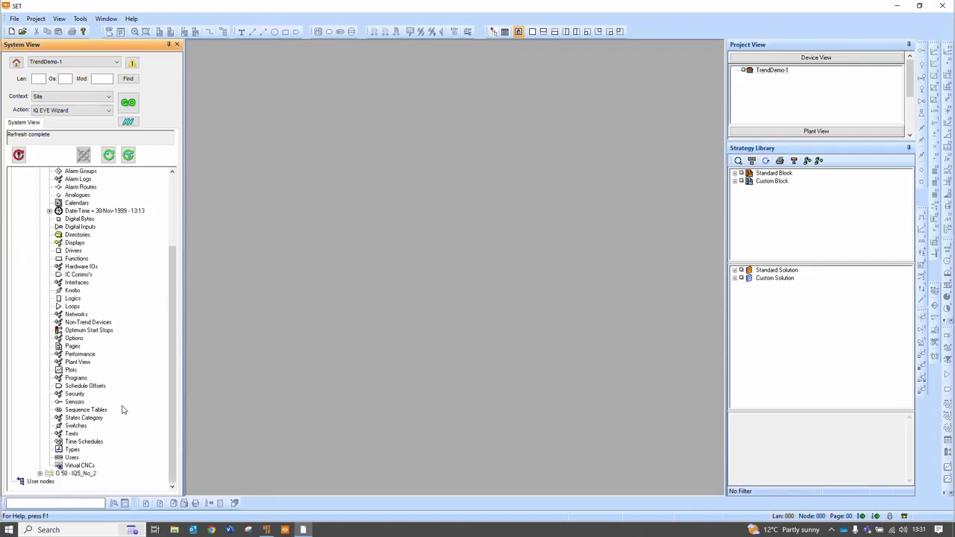
{"action": "left_click", "coordinate": [70, 458]}
{"action": "right_click", "coordinate": [73, 458]}
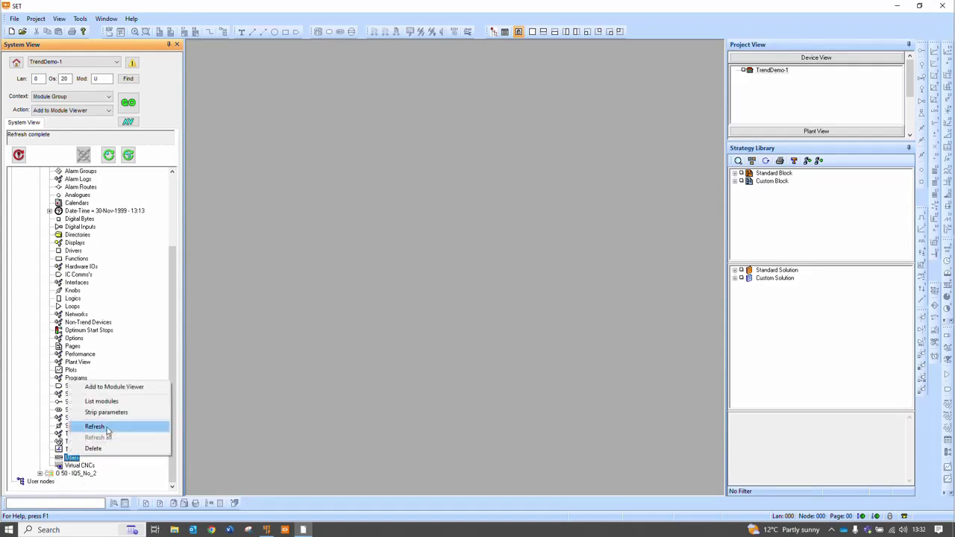
{"action": "left_click", "coordinate": [107, 430]}
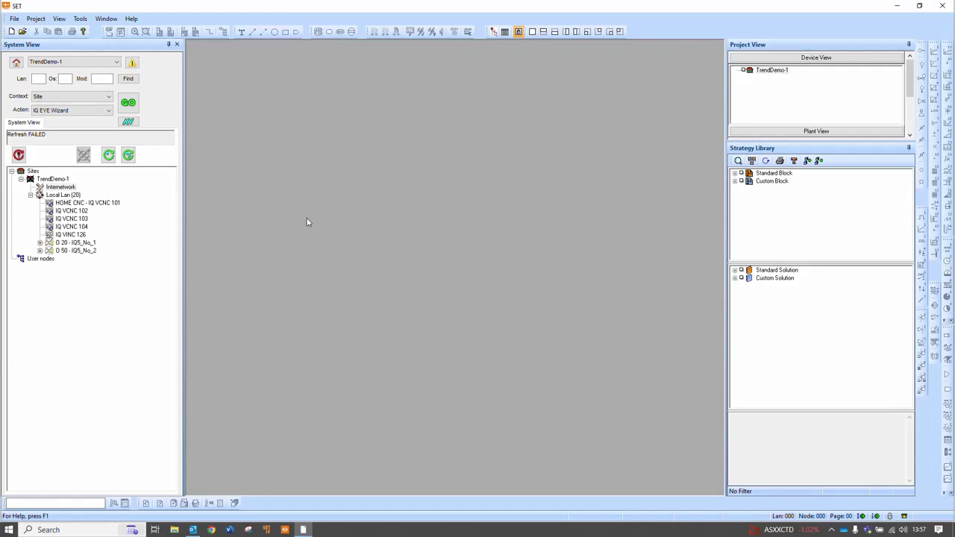
Refresh the TrendDemo-1 site, enter user admin at the login prompt, and choose I've forgotten my password
{"action": "right_click", "coordinate": [50, 180]}
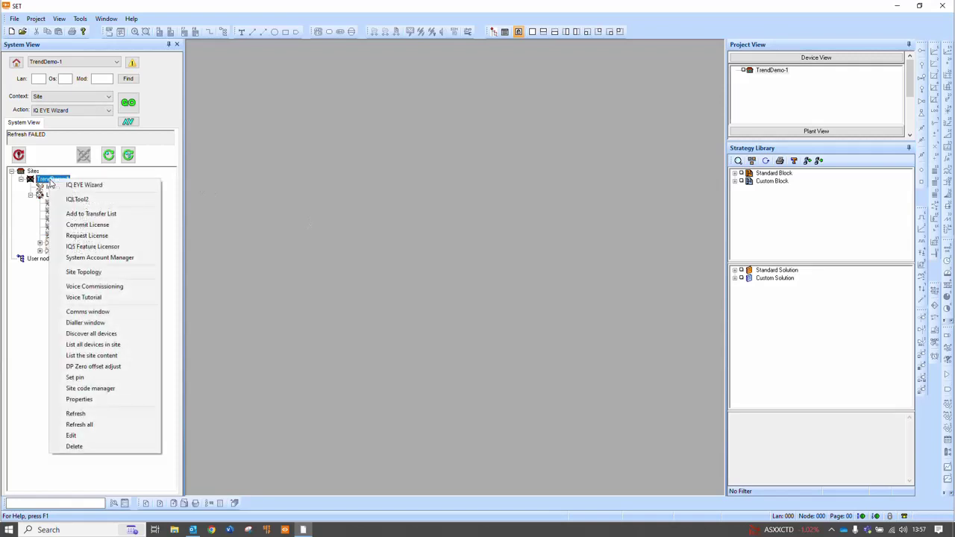
{"action": "left_click", "coordinate": [82, 415]}
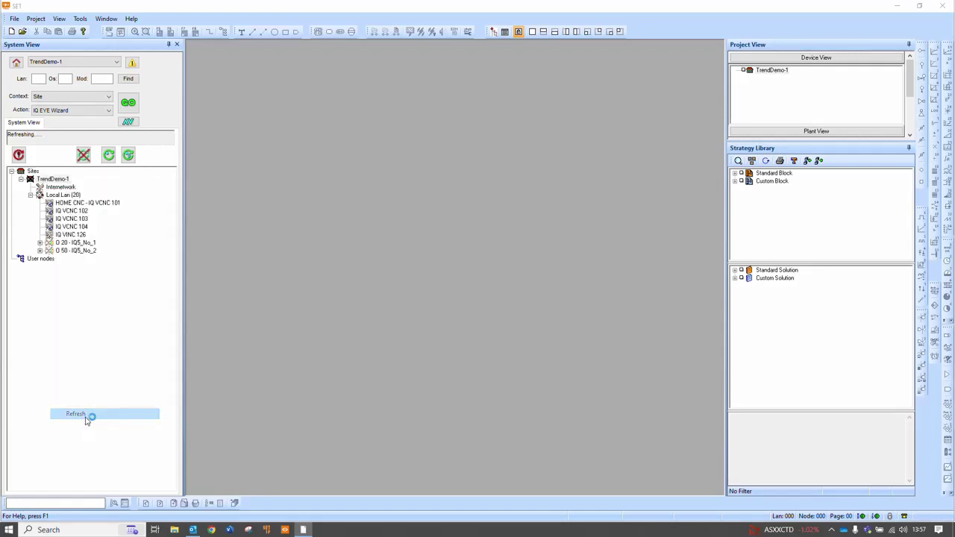
{"action": "left_click_drag", "start_coordinate": [858, 413], "coordinate": [566, 220]}
{"action": "type", "text": "admin"}
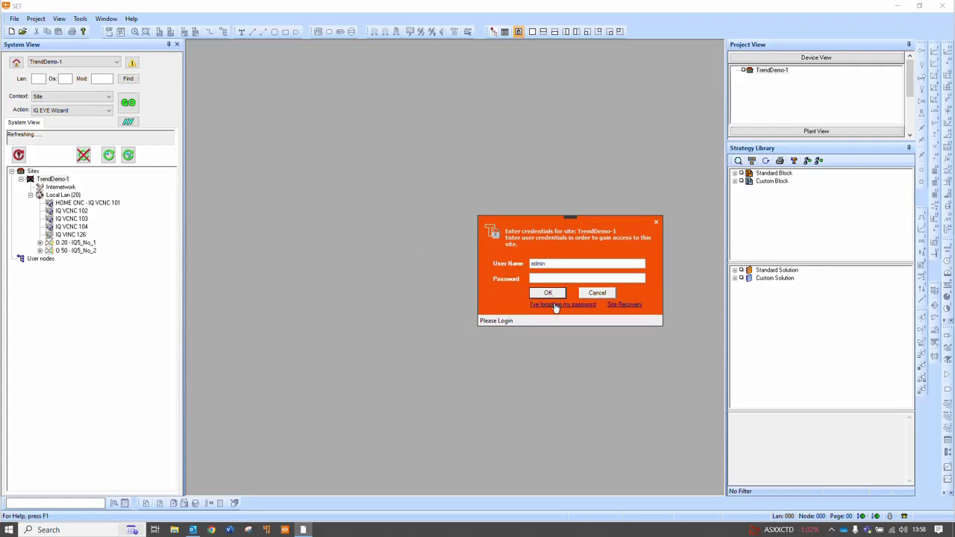
{"action": "left_click", "coordinate": [548, 293]}
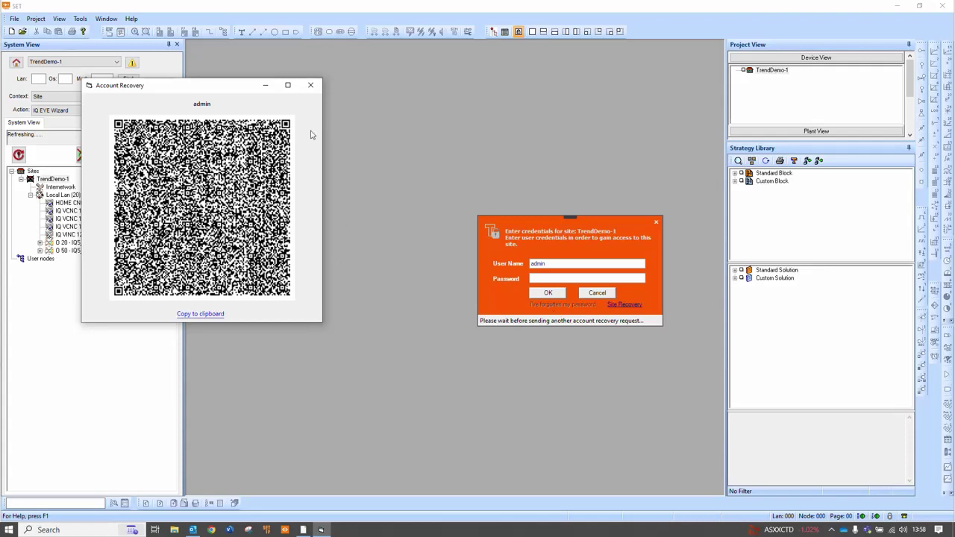
Close the Account Recovery QR code window for admin
{"action": "left_click", "coordinate": [310, 85]}
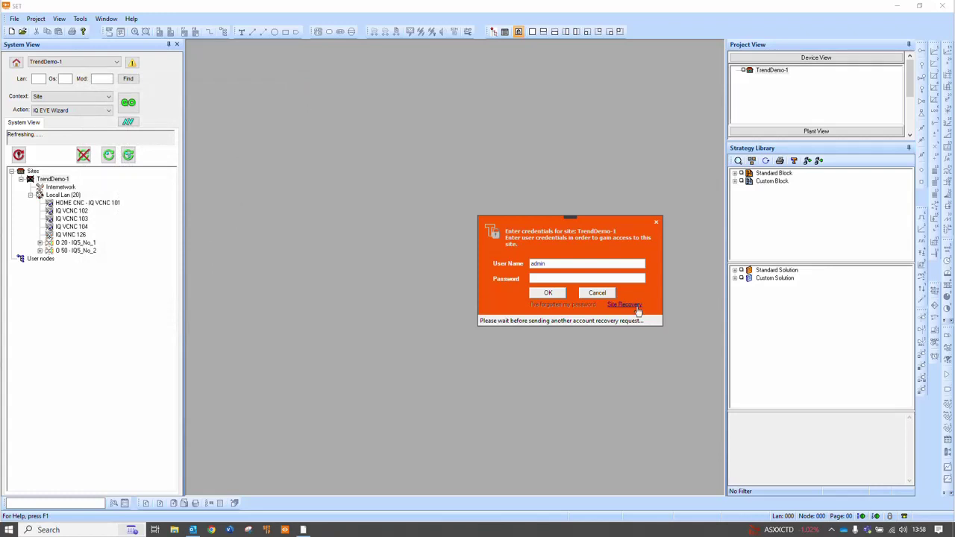